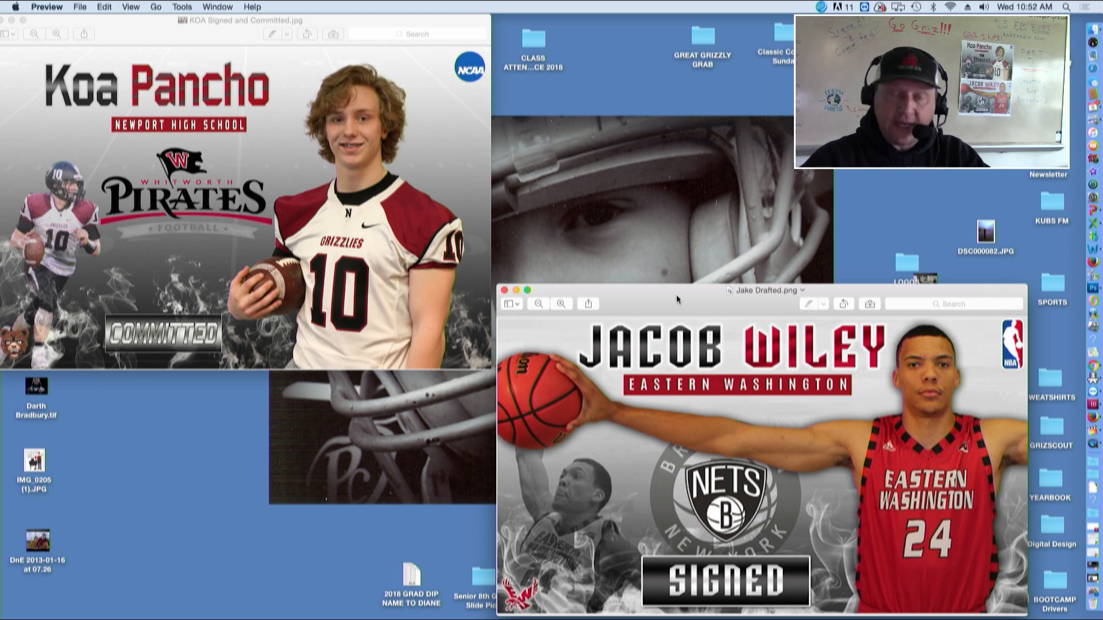
pyautogui.moveTo(236, 32); pyautogui.dragTo(268, 31)
pyautogui.moveTo(522, 370); pyautogui.dragTo(466, 329)
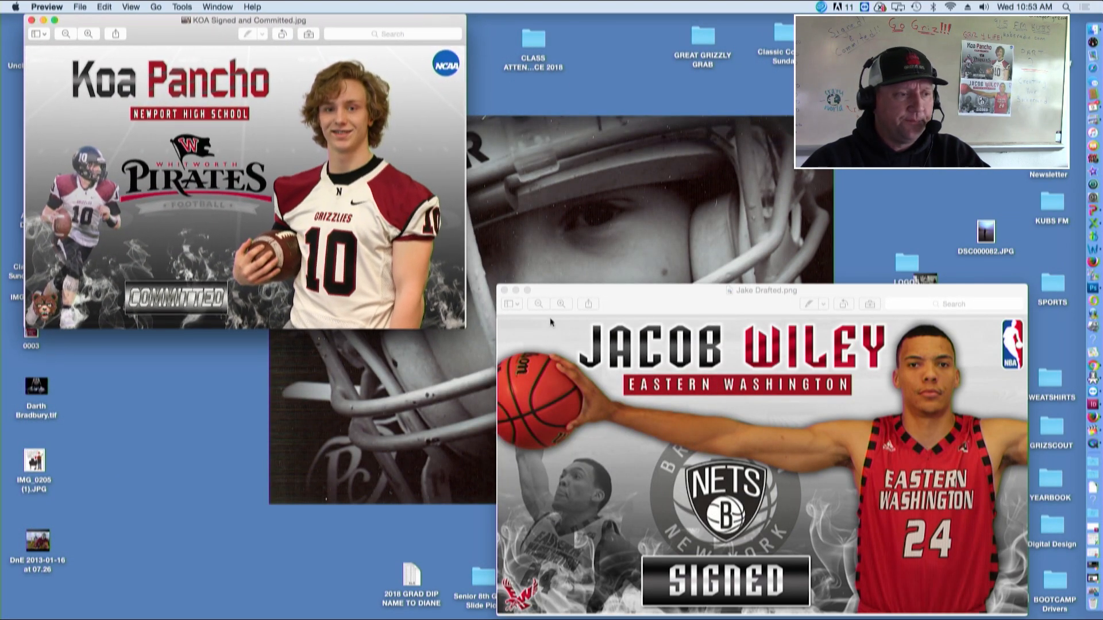
pyautogui.moveTo(603, 303); pyautogui.dragTo(158, 33)
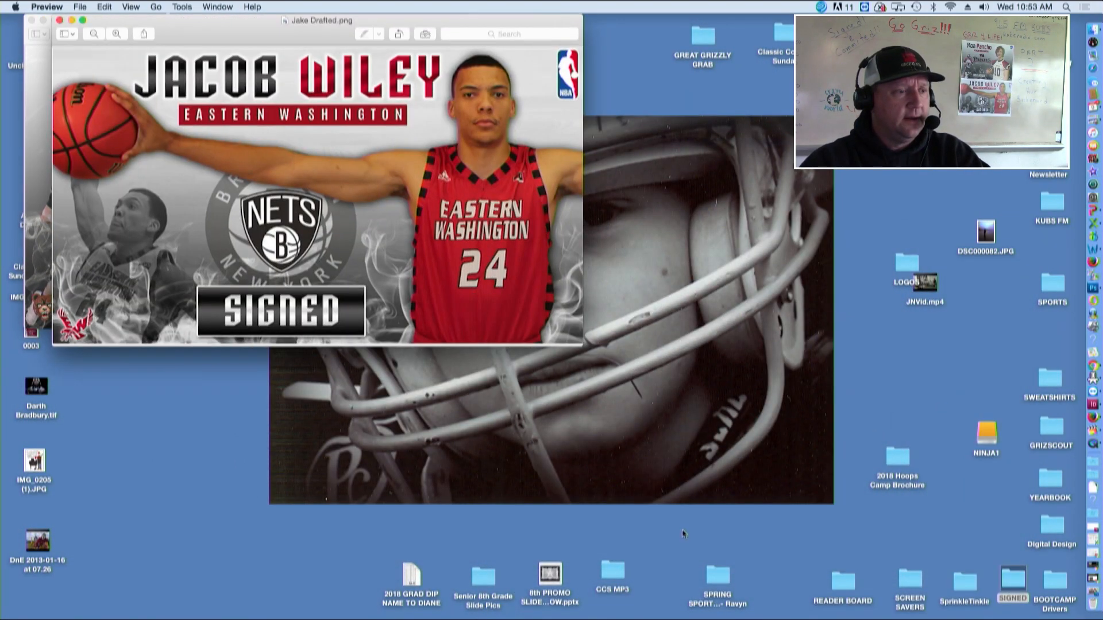
pyautogui.moveTo(580, 344); pyautogui.dragTo(526, 311)
pyautogui.moveTo(233, 20); pyautogui.dragTo(564, 211)
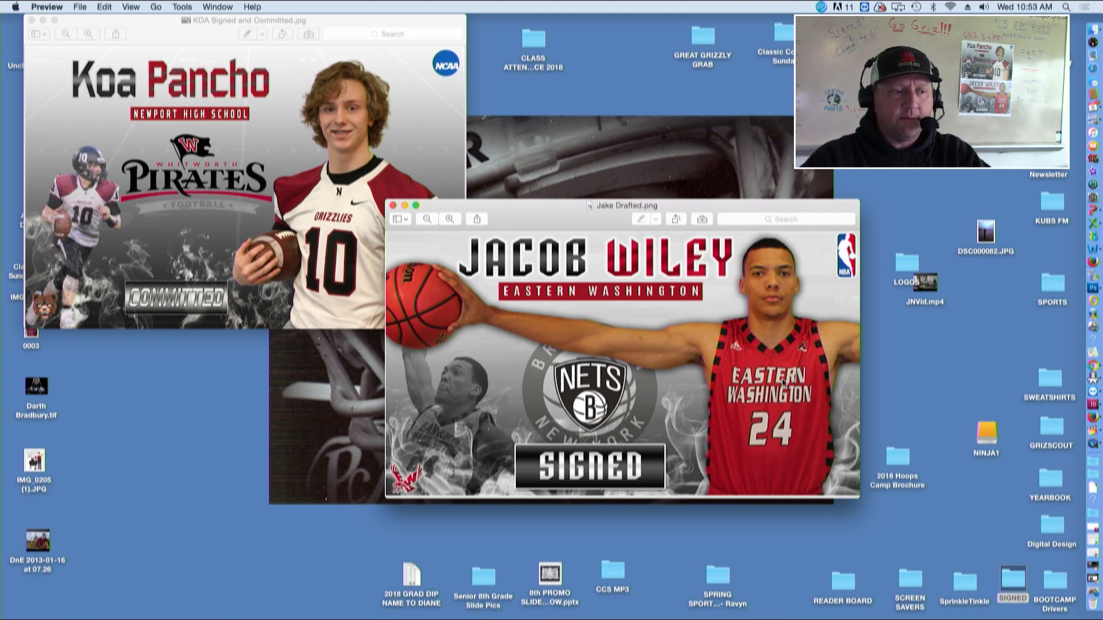
pyautogui.moveTo(858, 498); pyautogui.dragTo(988, 557)
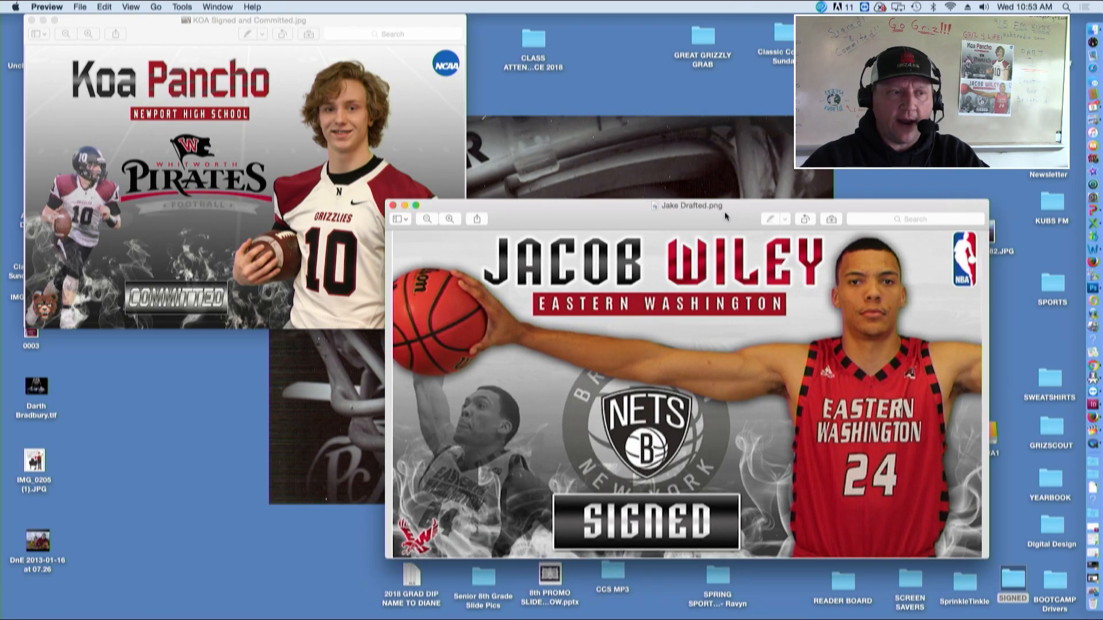
pyautogui.moveTo(729, 217); pyautogui.dragTo(811, 271)
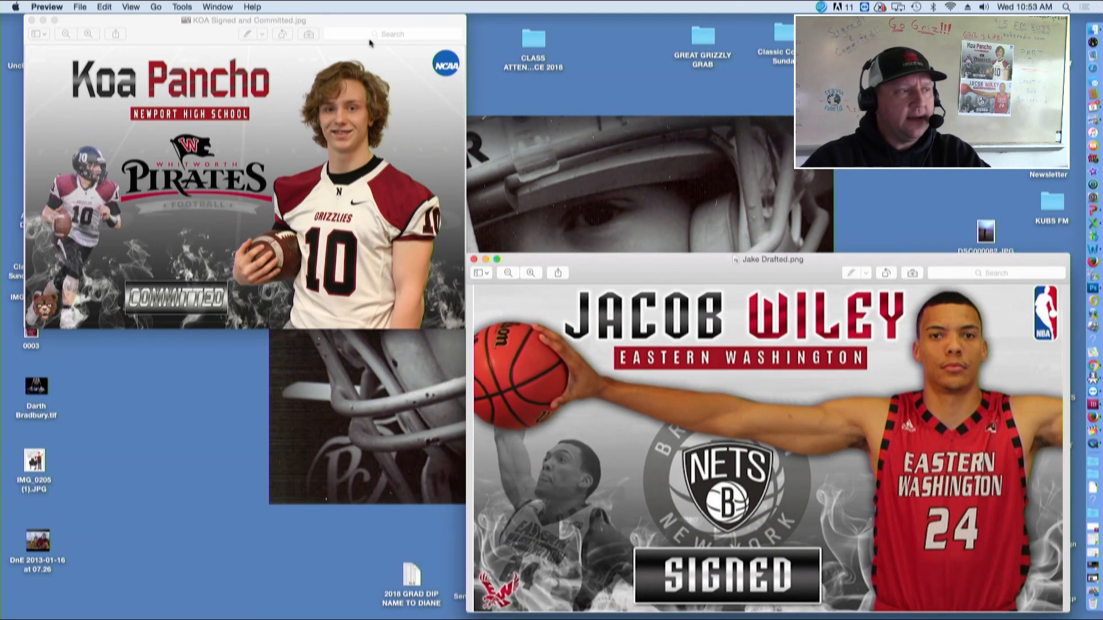
pyautogui.moveTo(315, 23); pyautogui.dragTo(299, 23)
pyautogui.moveTo(450, 328); pyautogui.dragTo(471, 315)
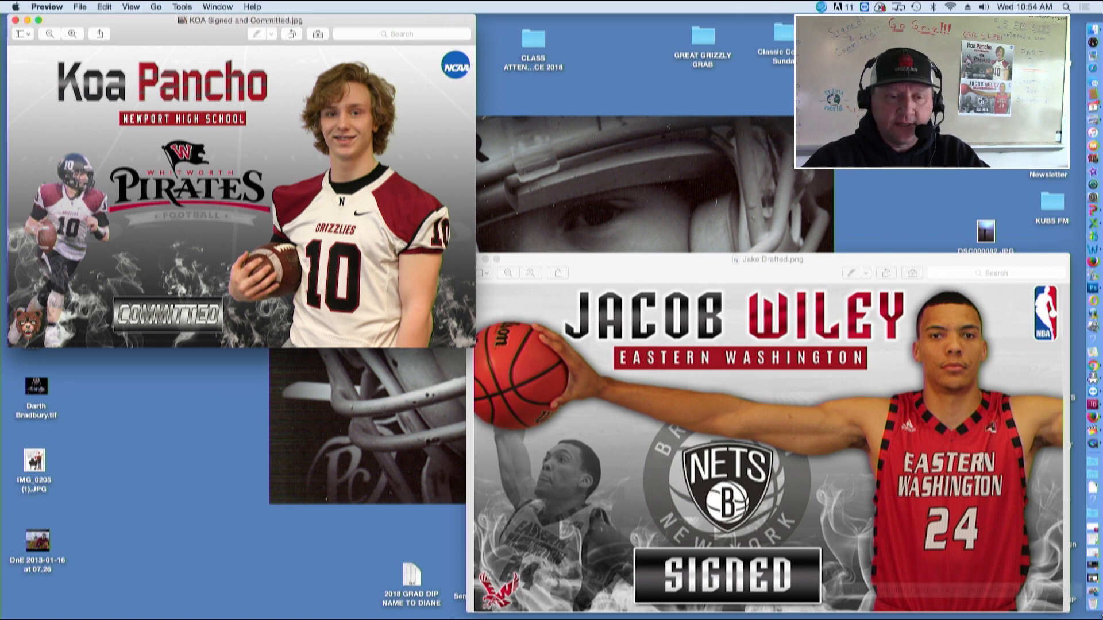
# Switch to Photoshop and compare the blank poster document with the Signed and Committed file
pyautogui.click(1094, 594)
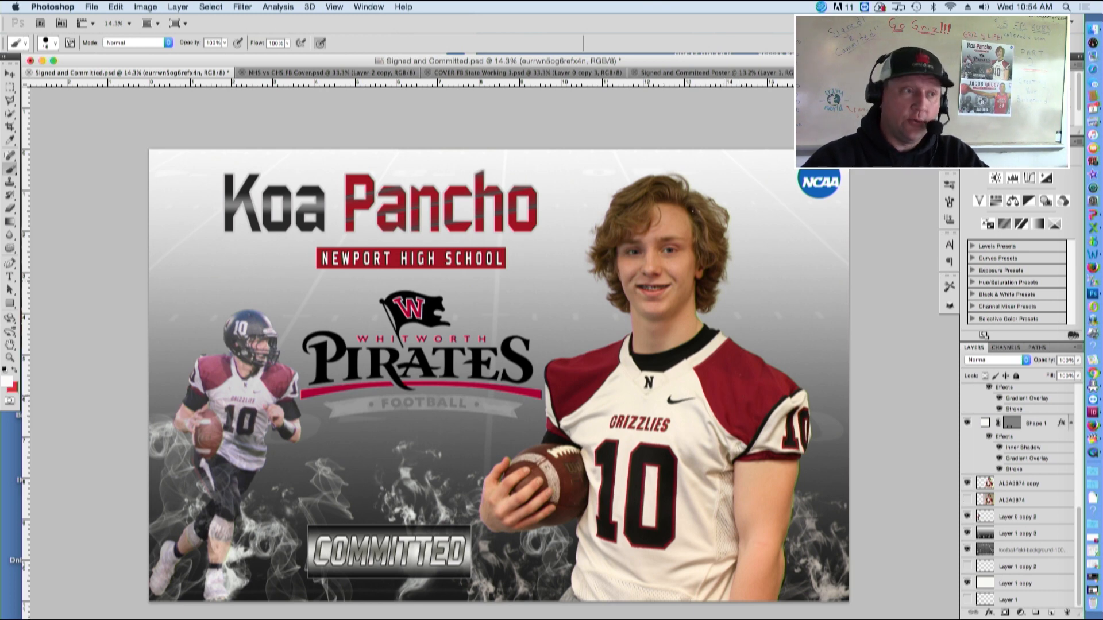
pyautogui.click(700, 74)
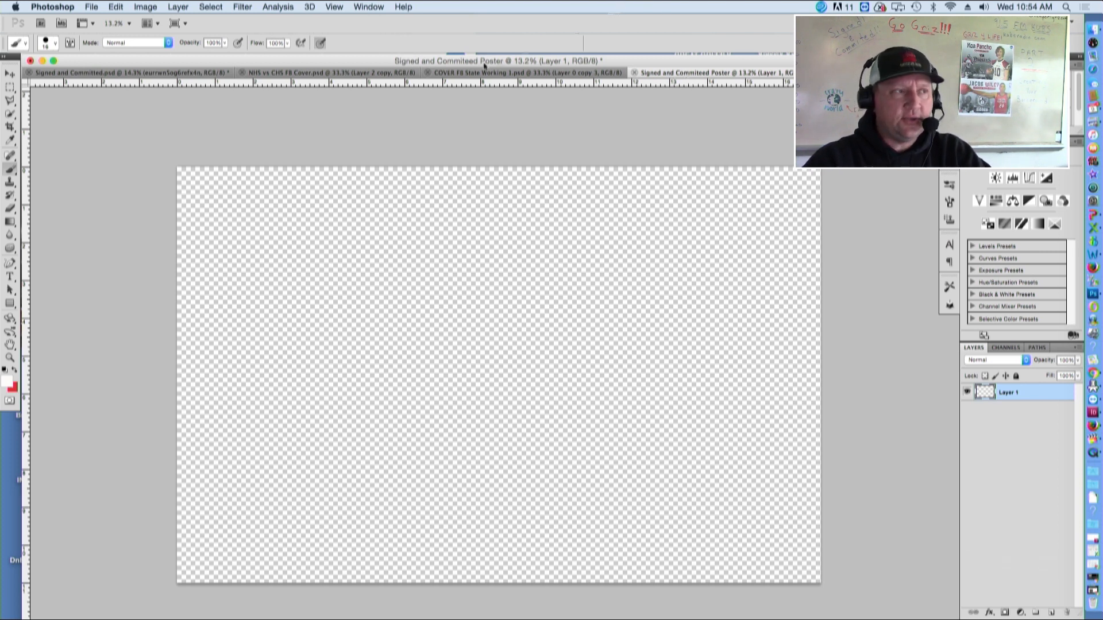
pyautogui.click(173, 75)
# Toggle layer visibility in the Signed and Committed file to examine how the sample poster is built
pyautogui.click(967, 392)
pyautogui.click(967, 463)
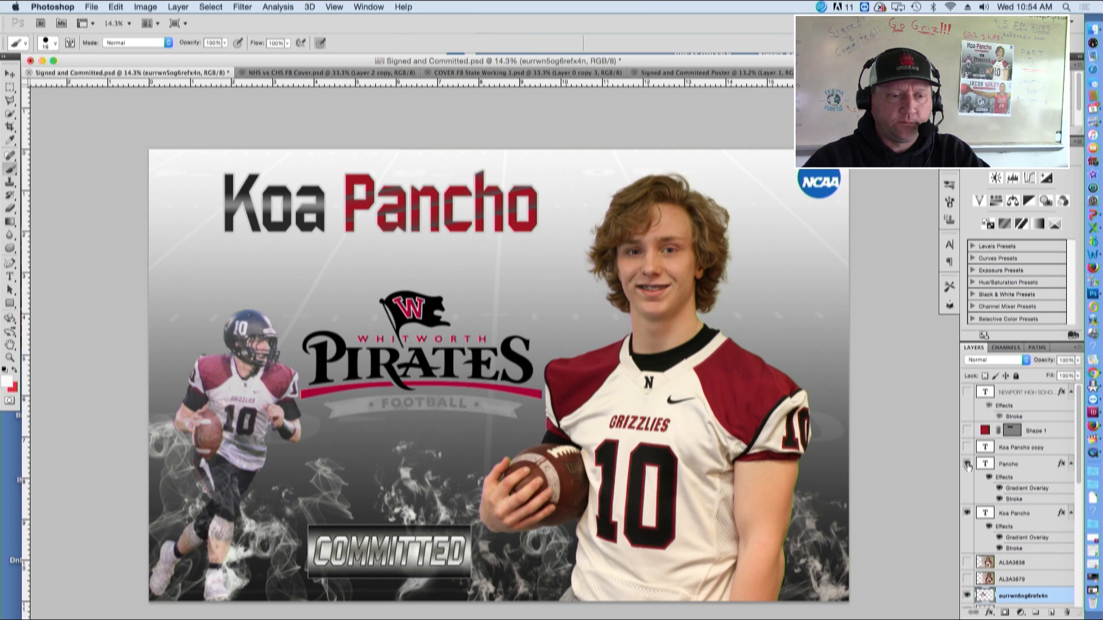
pyautogui.click(967, 513)
pyautogui.moveTo(1076, 455); pyautogui.dragTo(1079, 529)
pyautogui.click(967, 442)
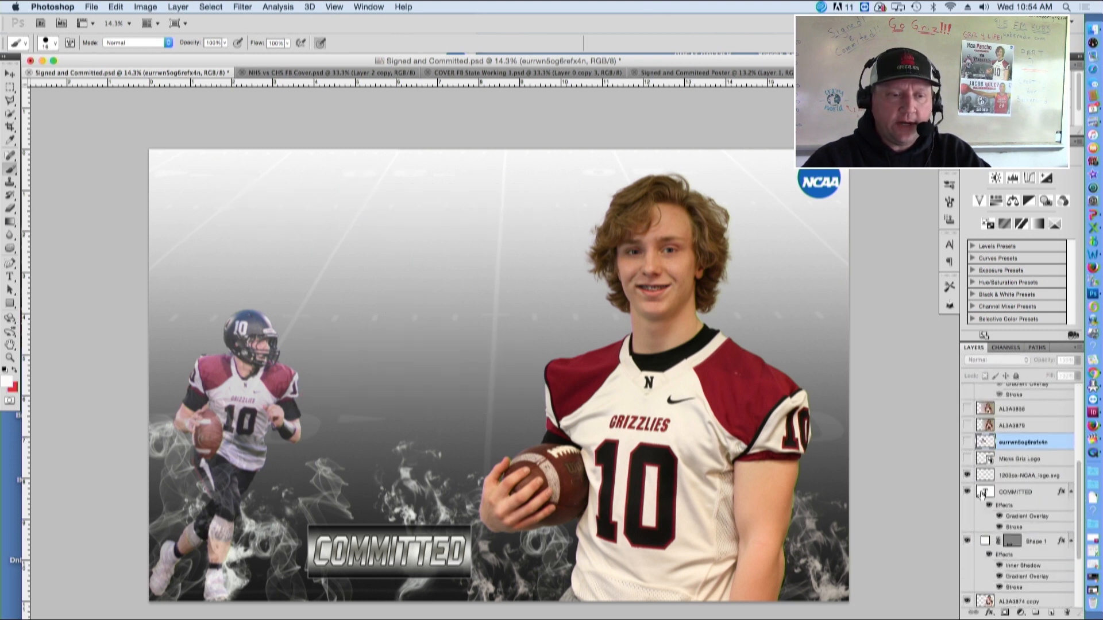
pyautogui.click(967, 475)
pyautogui.click(967, 492)
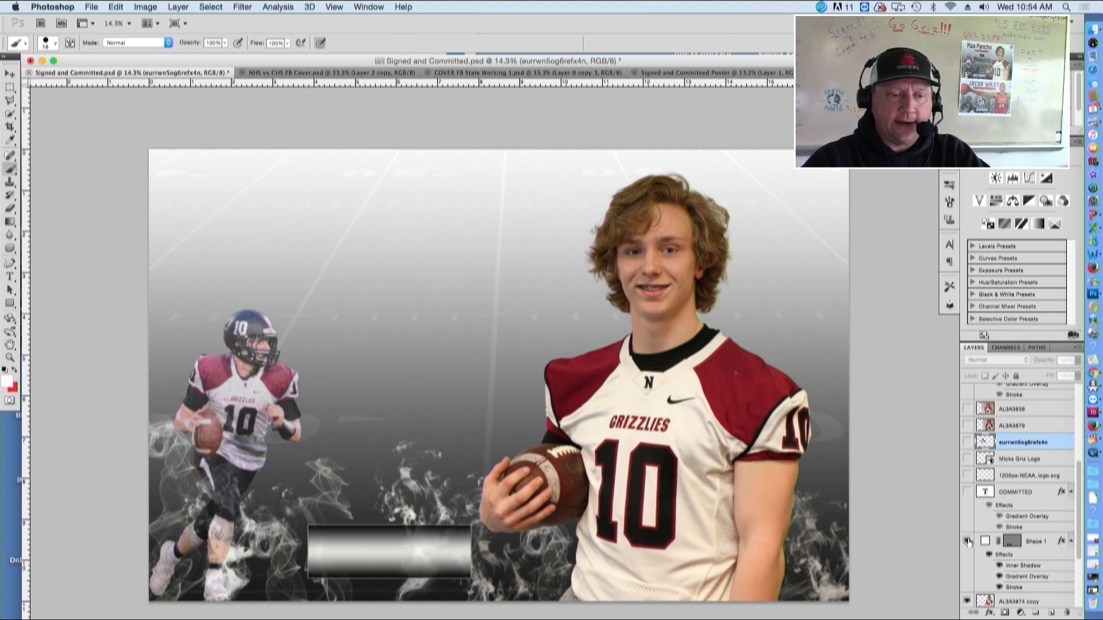
pyautogui.click(967, 541)
pyautogui.moveTo(1079, 523); pyautogui.dragTo(1077, 583)
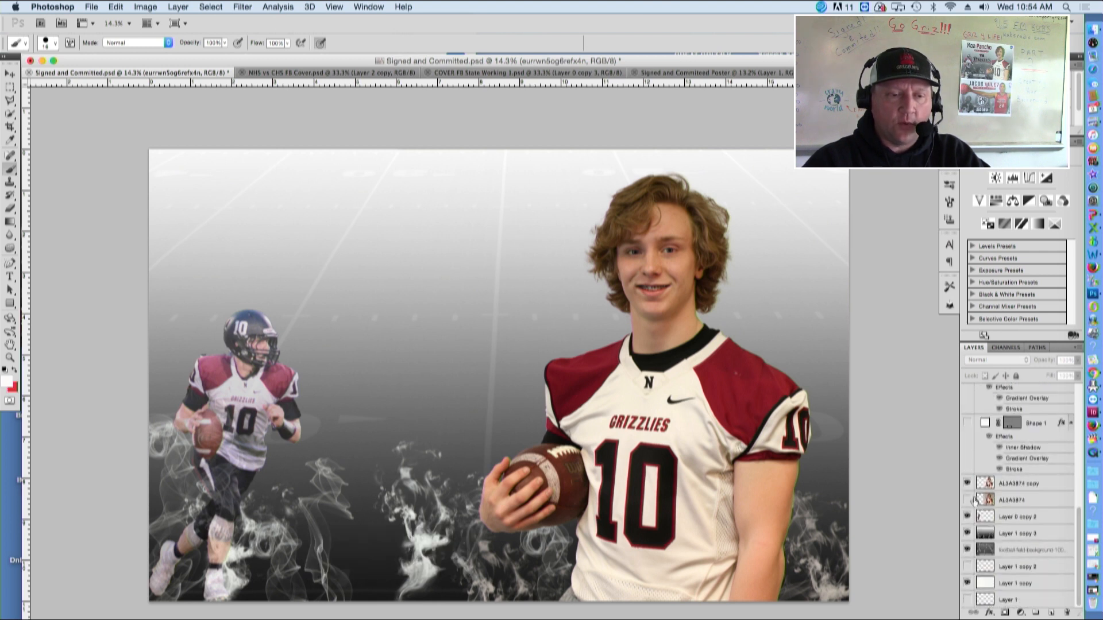
pyautogui.click(967, 483)
pyautogui.click(967, 517)
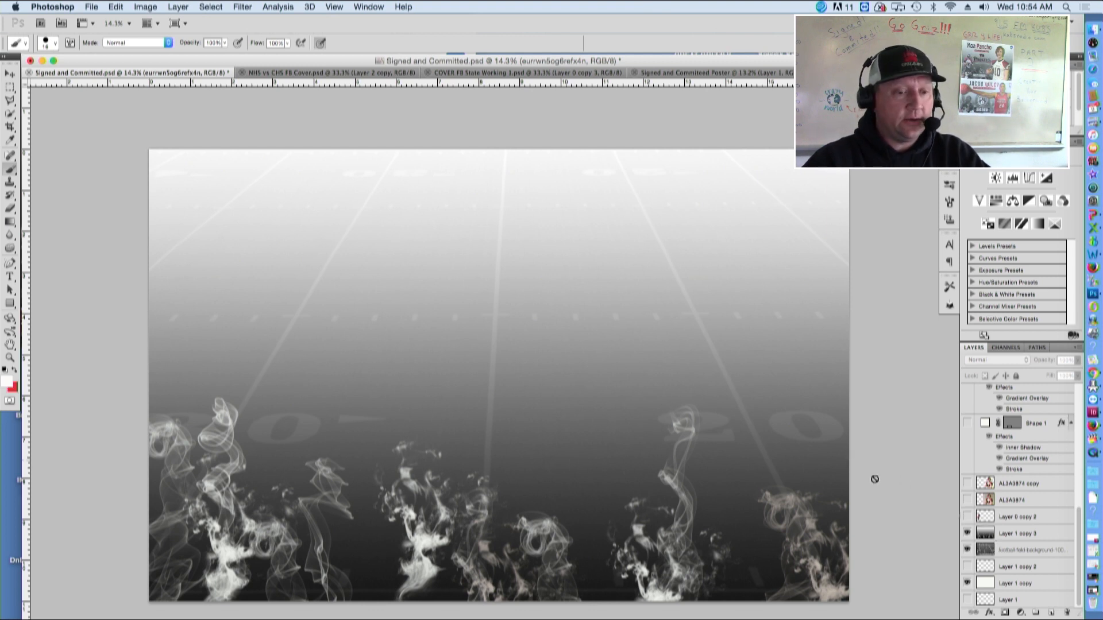
pyautogui.click(967, 534)
pyautogui.click(967, 551)
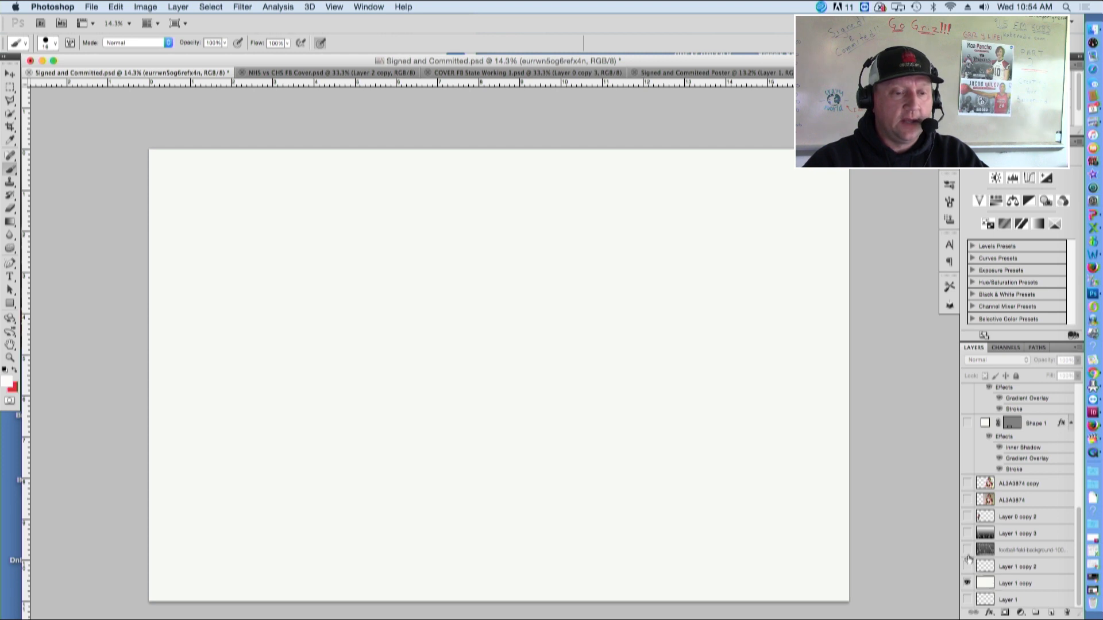
pyautogui.click(967, 533)
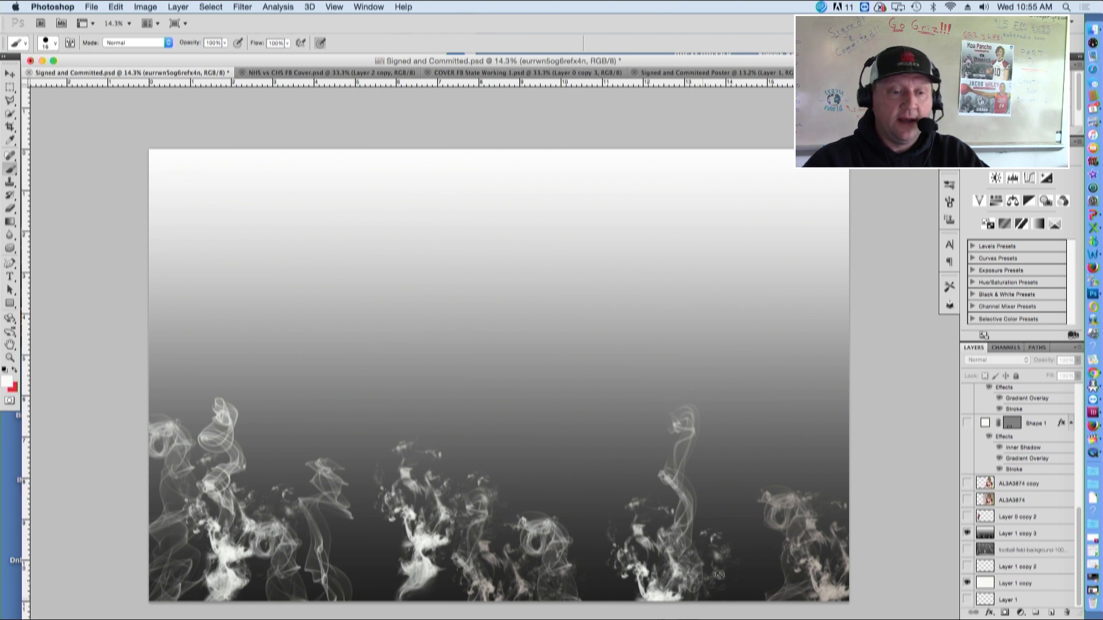
pyautogui.click(967, 551)
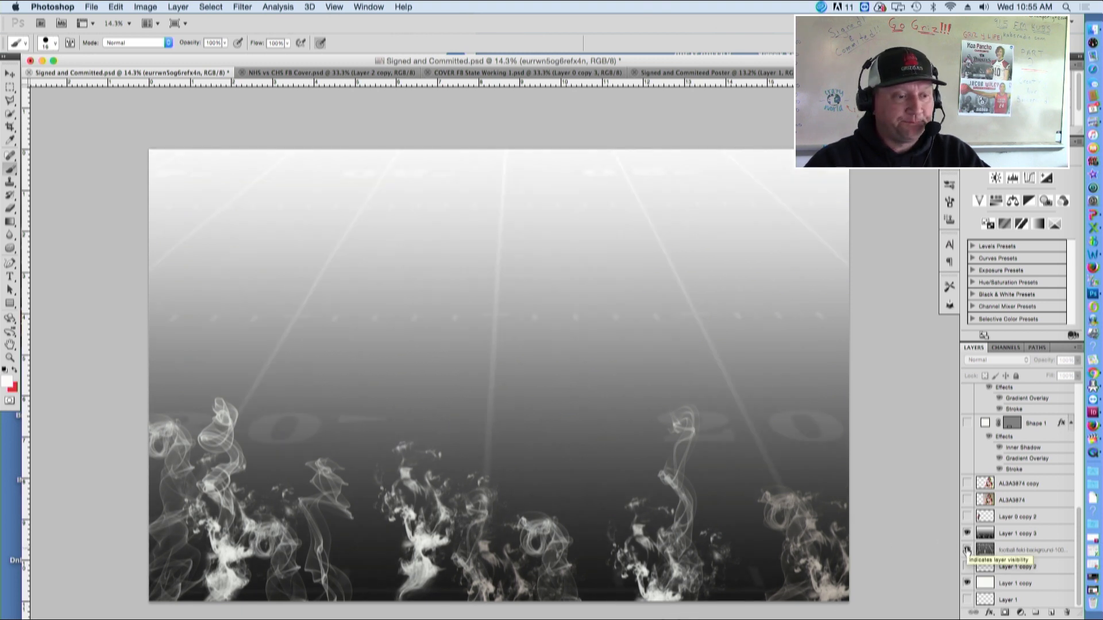
# Go to the blank Signed and Commited Poster document and add two new layers
pyautogui.click(713, 72)
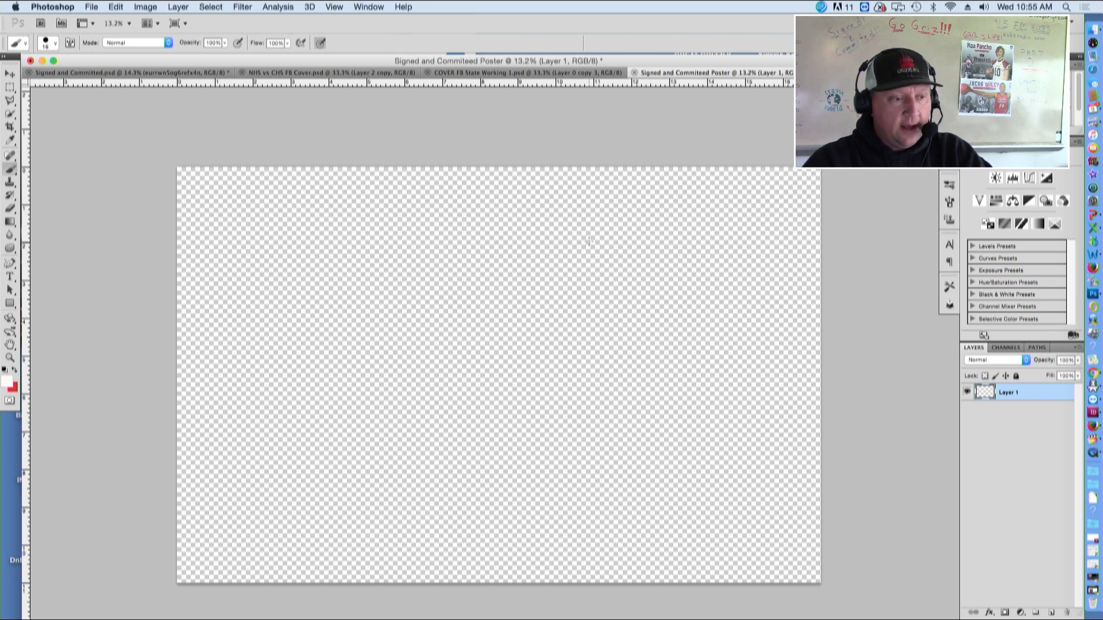
pyautogui.rightClick(1039, 392)
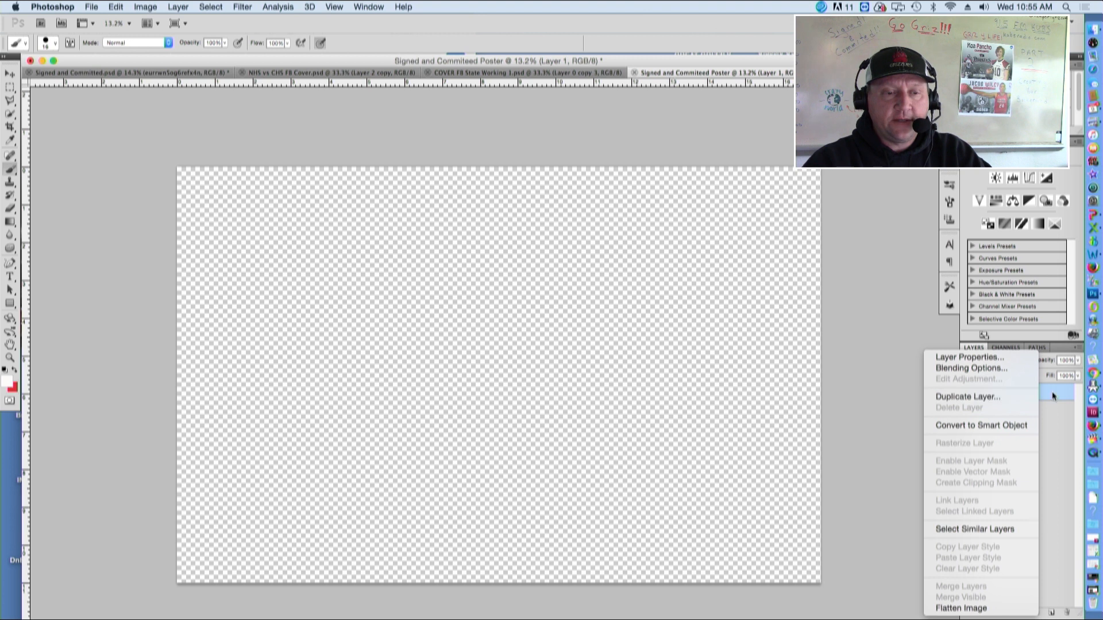
pyautogui.click(1052, 614)
pyautogui.click(1052, 613)
pyautogui.click(1051, 614)
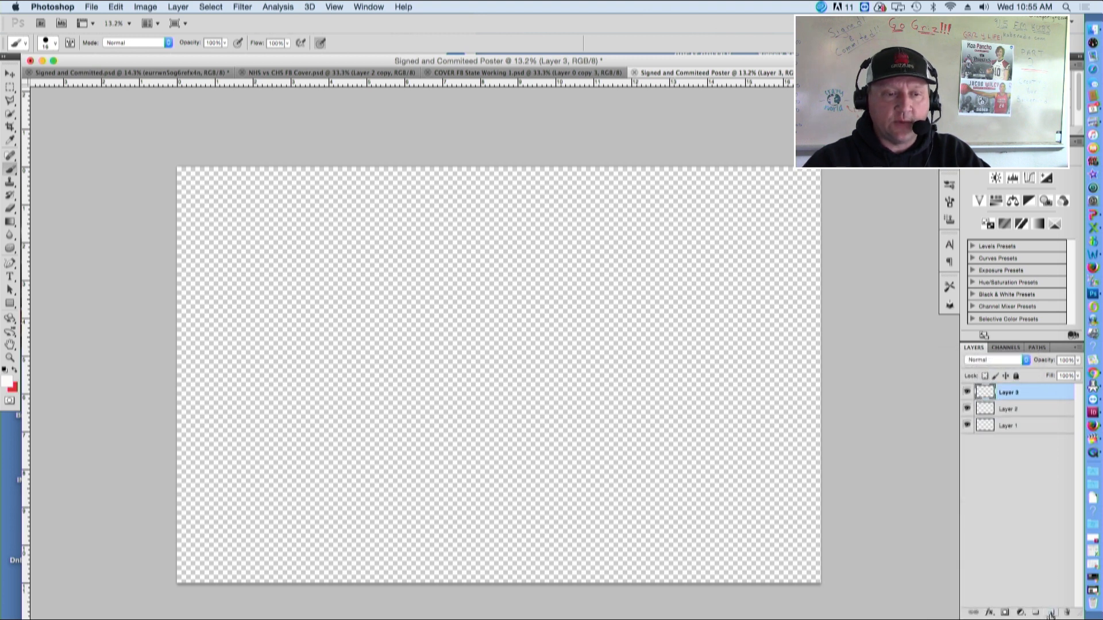
# Hide Layers 1 and 3 and fill Layer 2 with off-white (faf9f8) using the Paint Bucket tool
pyautogui.click(1007, 409)
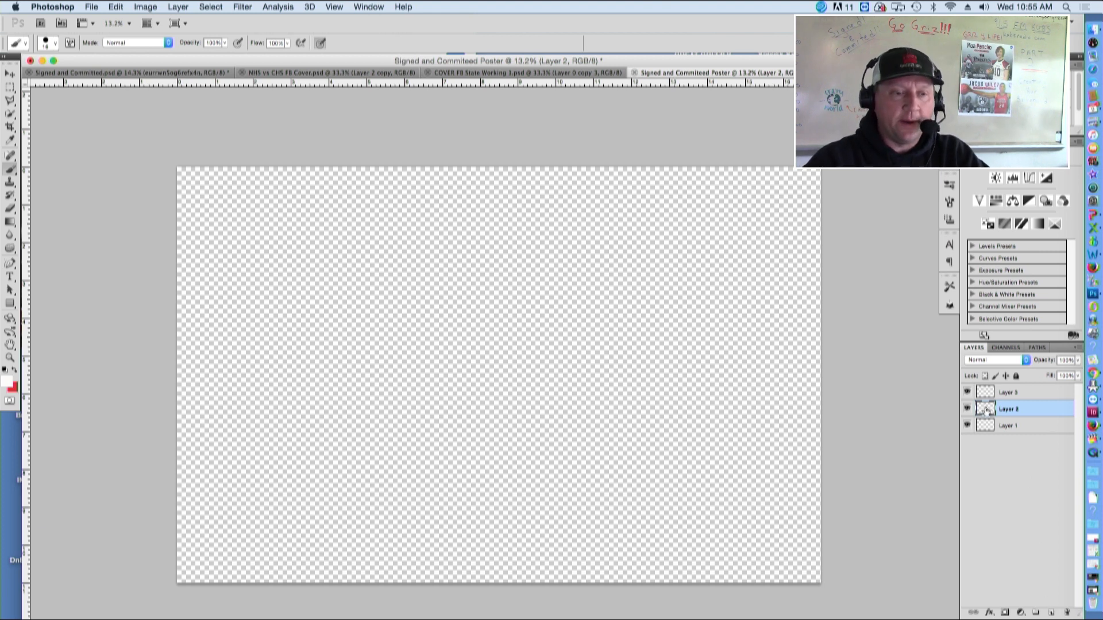
pyautogui.click(967, 392)
pyautogui.click(967, 426)
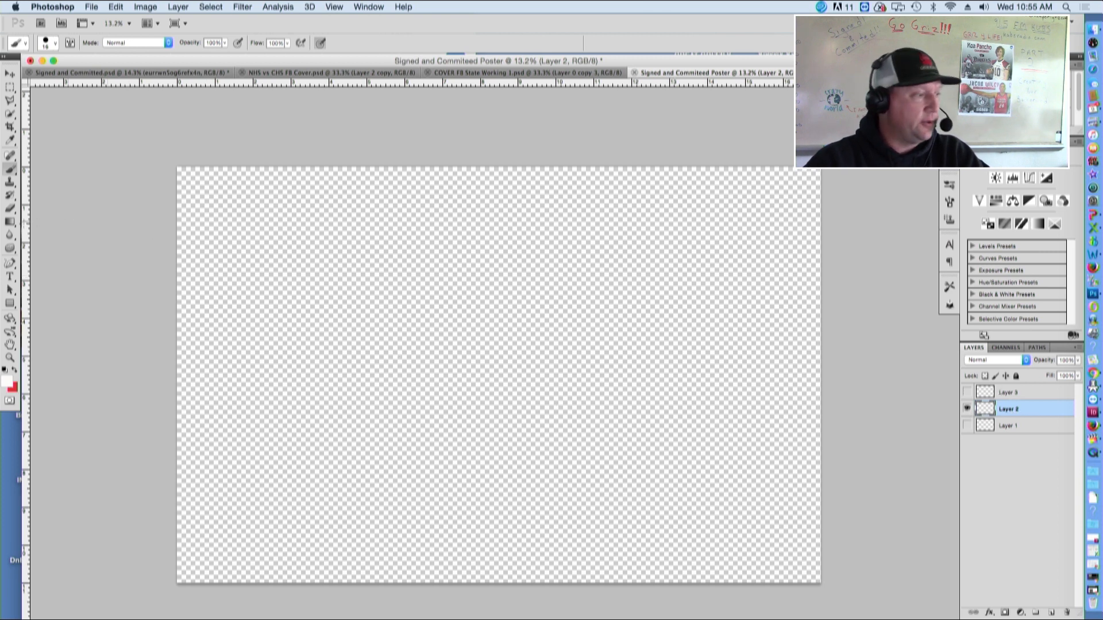
pyautogui.click(10, 222)
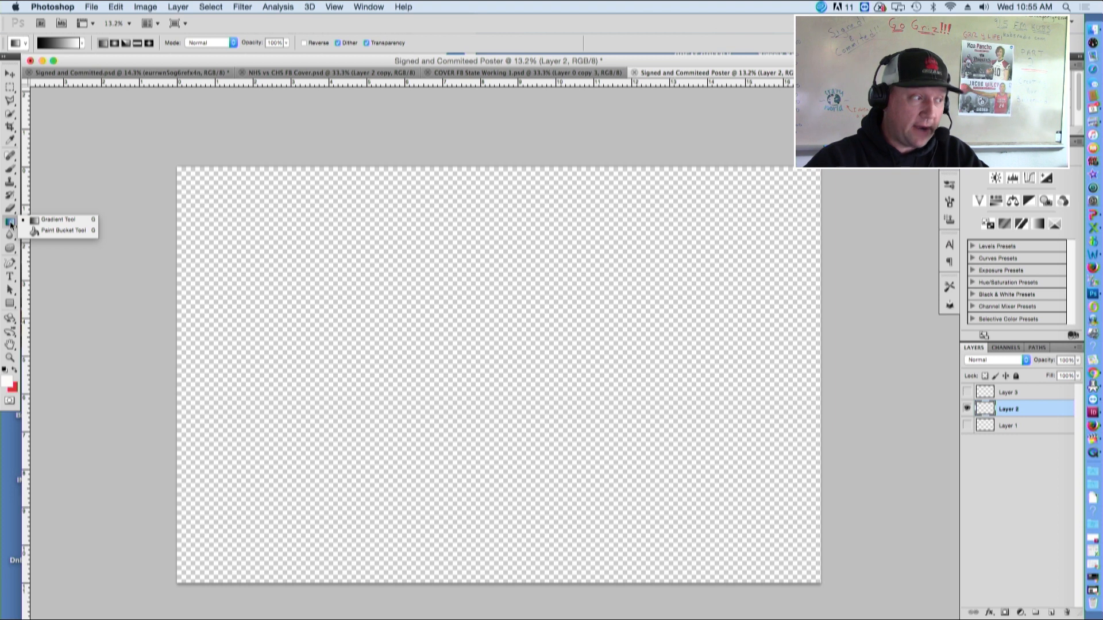
pyautogui.click(55, 230)
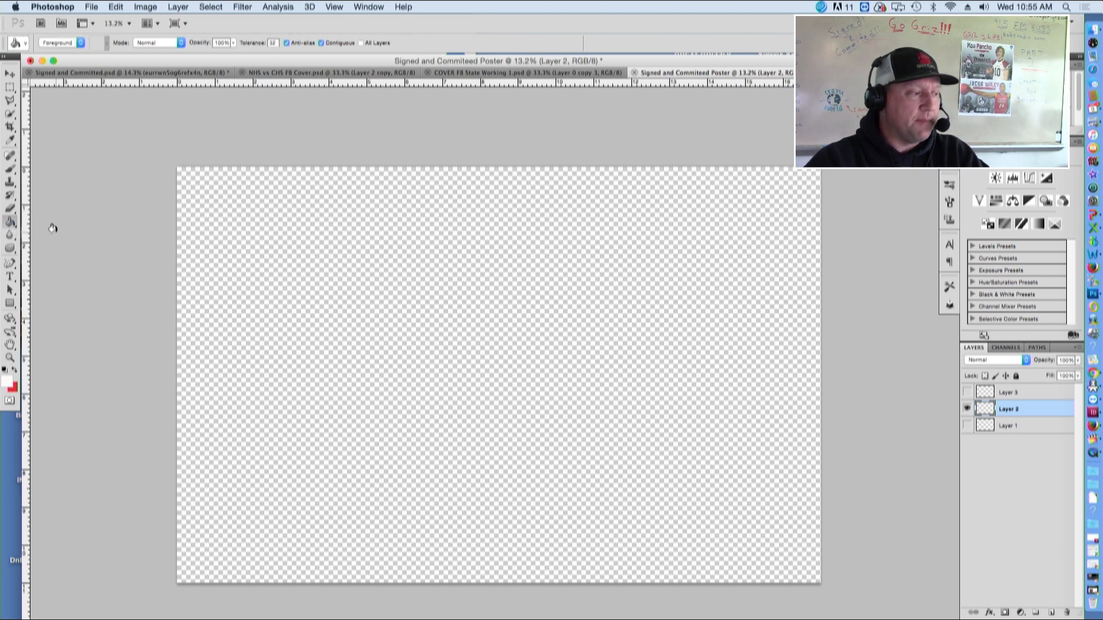
pyautogui.click(7, 382)
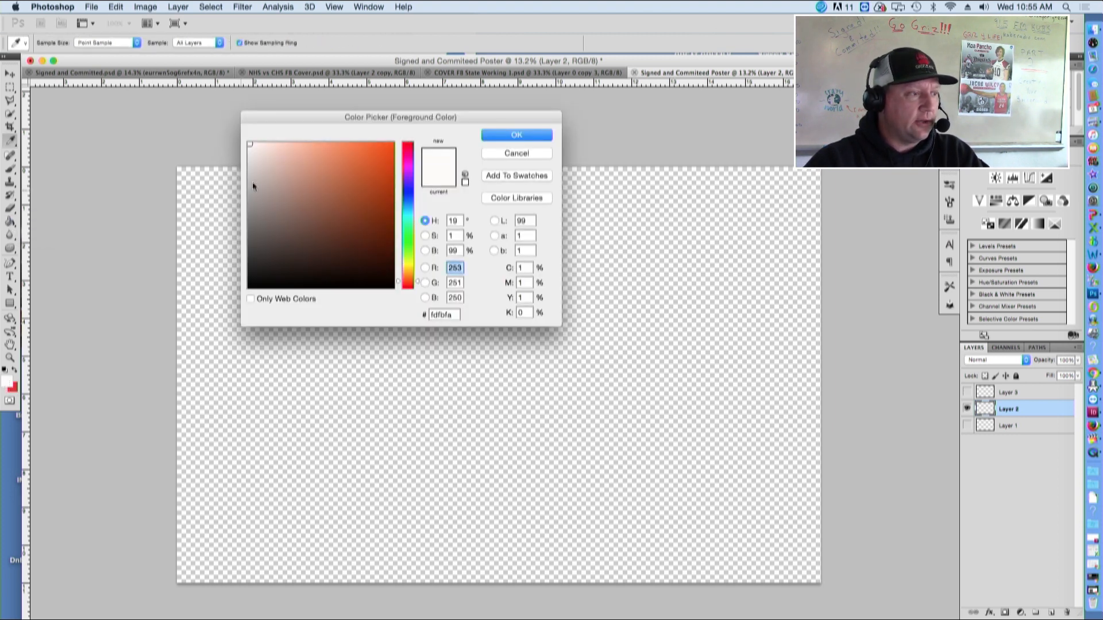
pyautogui.click(249, 145)
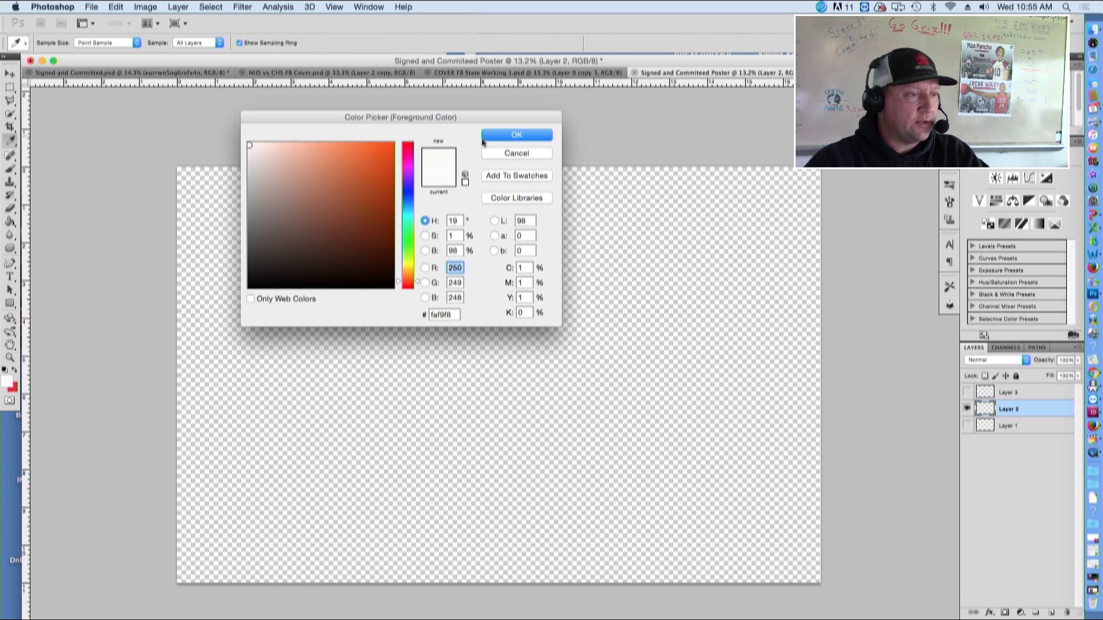
pyautogui.click(534, 135)
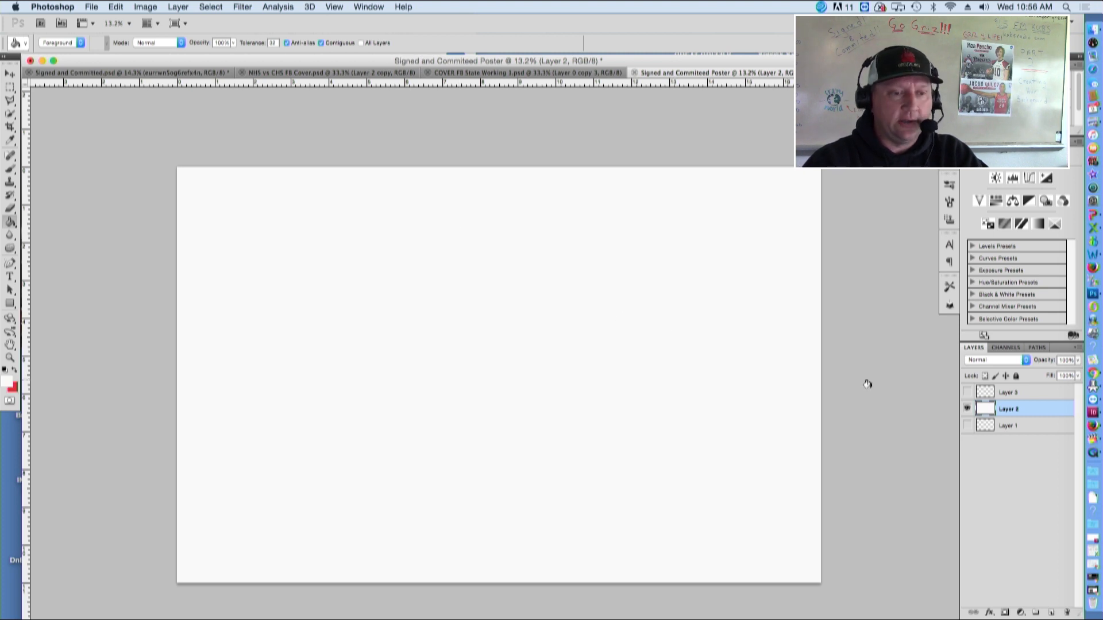
# Add a new top layer and fill it with a Black, White gradient from the bottom edge to the top
pyautogui.click(1018, 393)
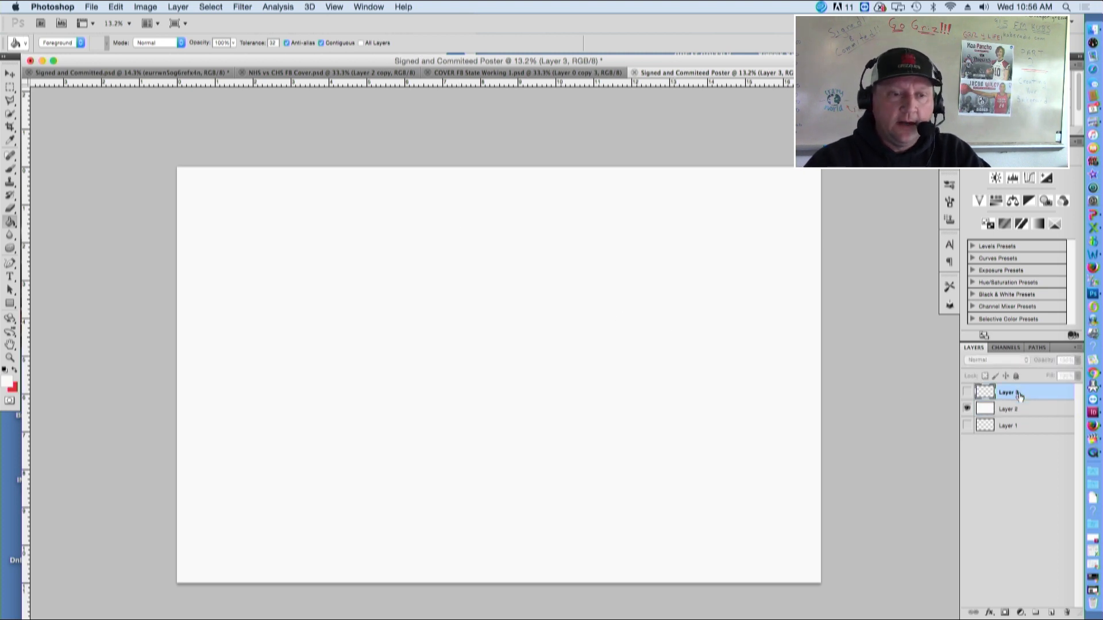
pyautogui.click(1052, 616)
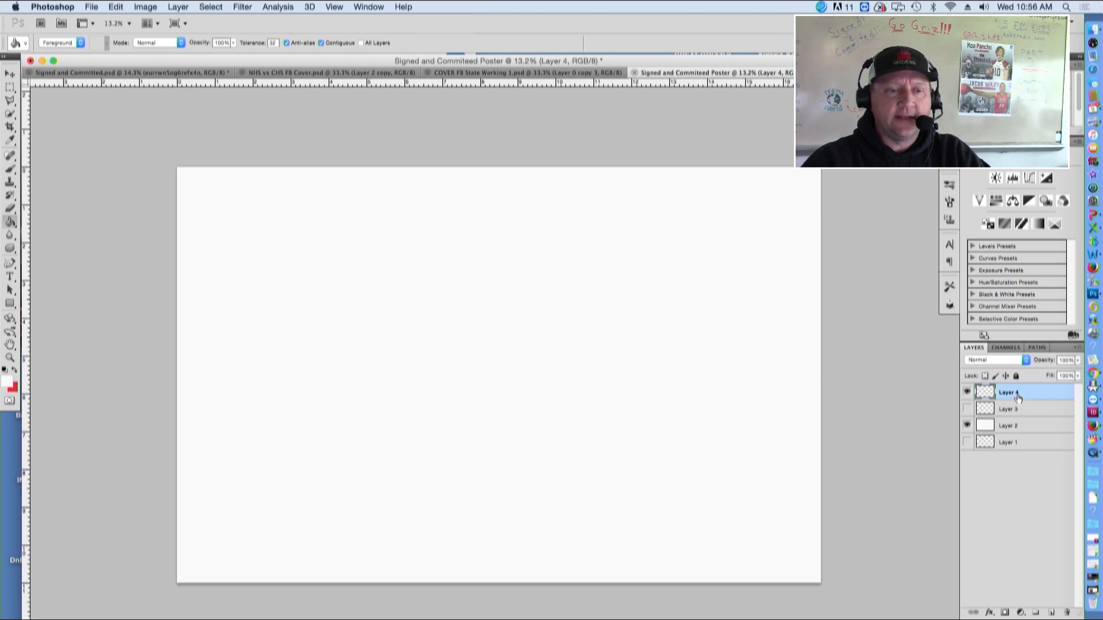
pyautogui.click(9, 222)
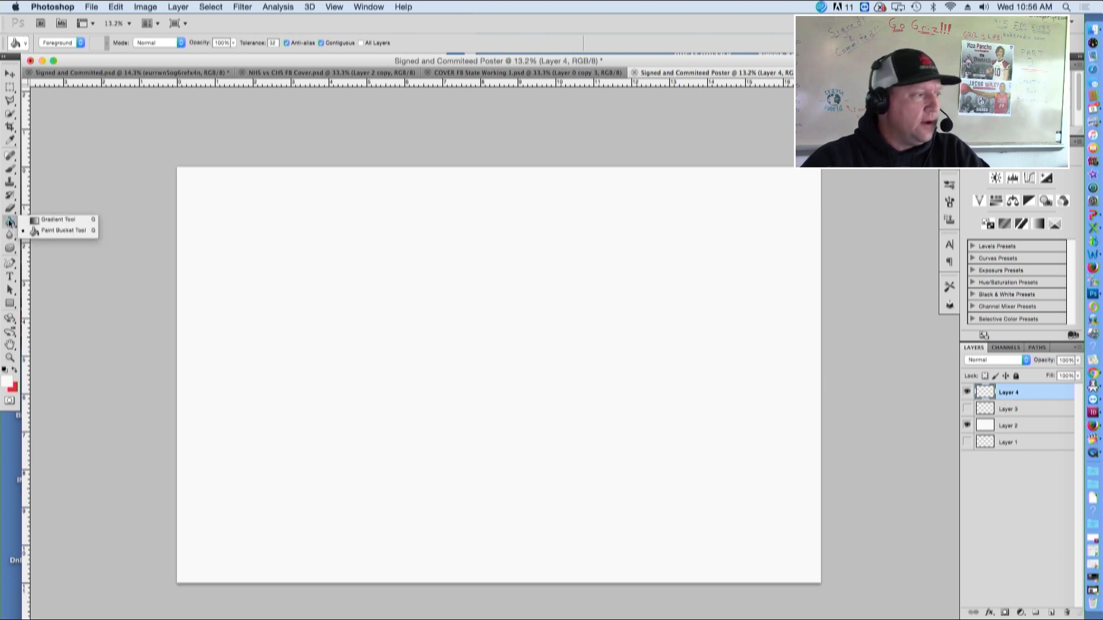
pyautogui.click(53, 222)
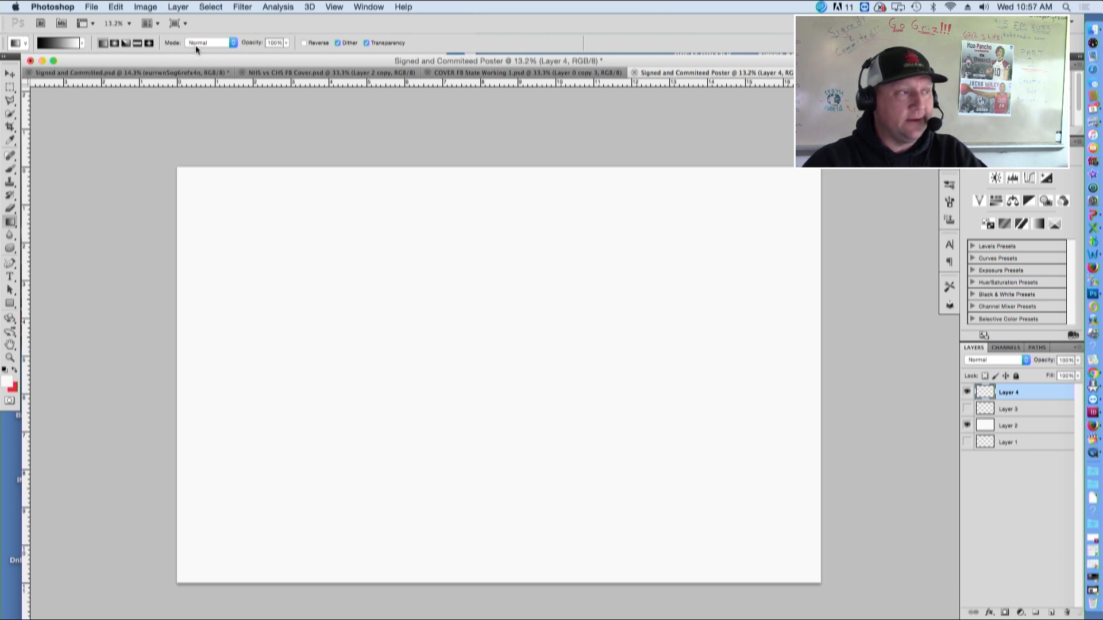
pyautogui.click(60, 45)
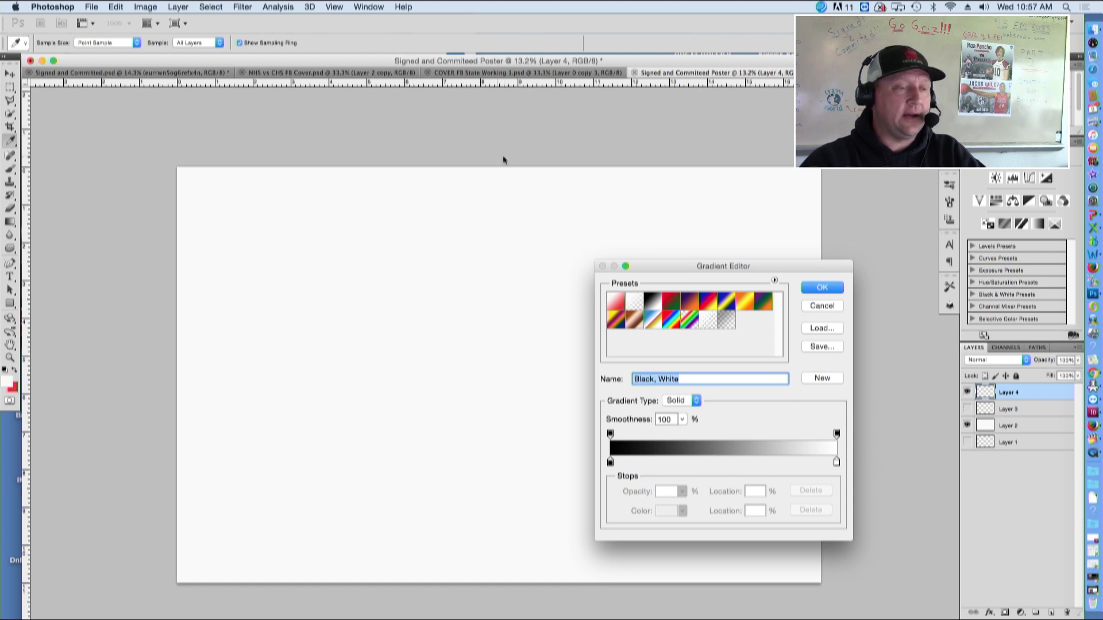
pyautogui.click(822, 287)
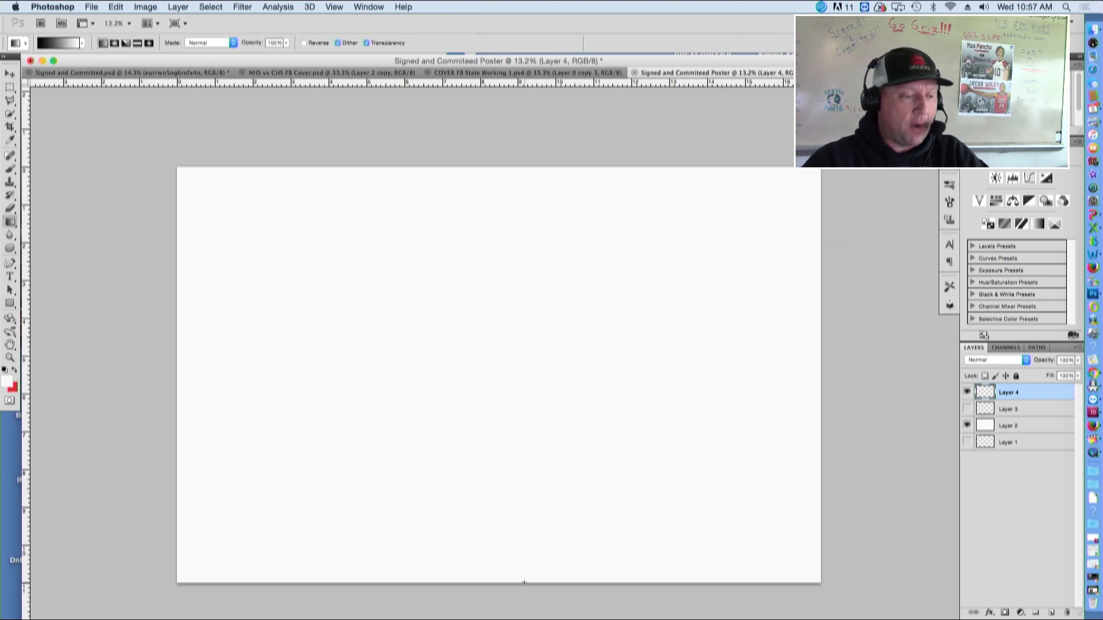
pyautogui.moveTo(524, 582); pyautogui.dragTo(519, 166)
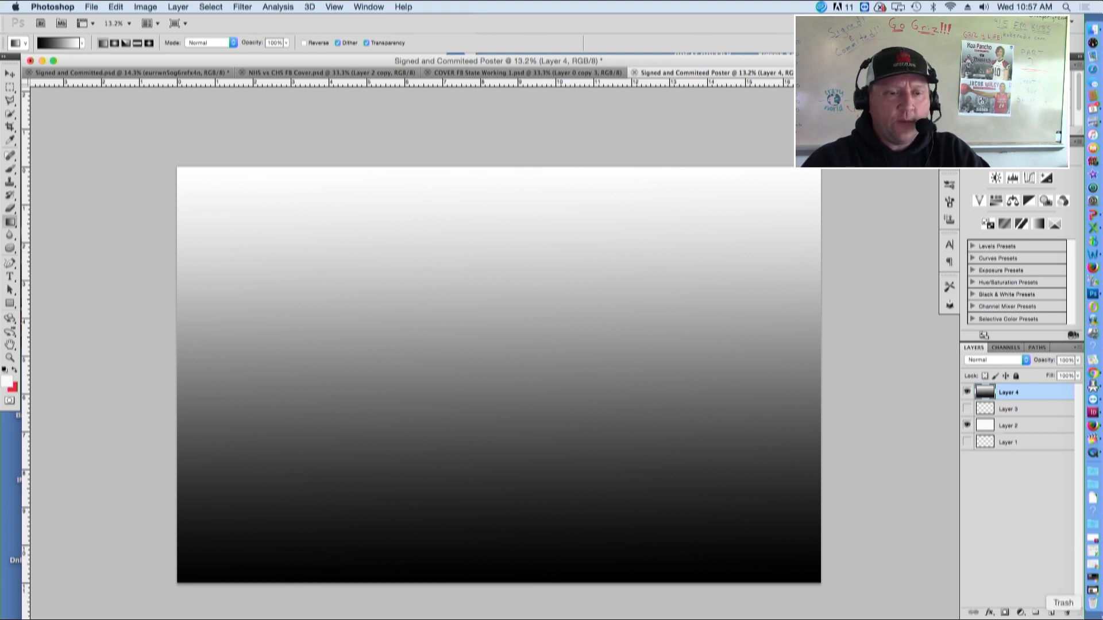
# Enlarge the Jake Drafted sample to study it, then return to Photoshop
pyautogui.click(42, 61)
pyautogui.moveTo(586, 259); pyautogui.dragTo(133, 27)
pyautogui.moveTo(601, 370); pyautogui.dragTo(796, 598)
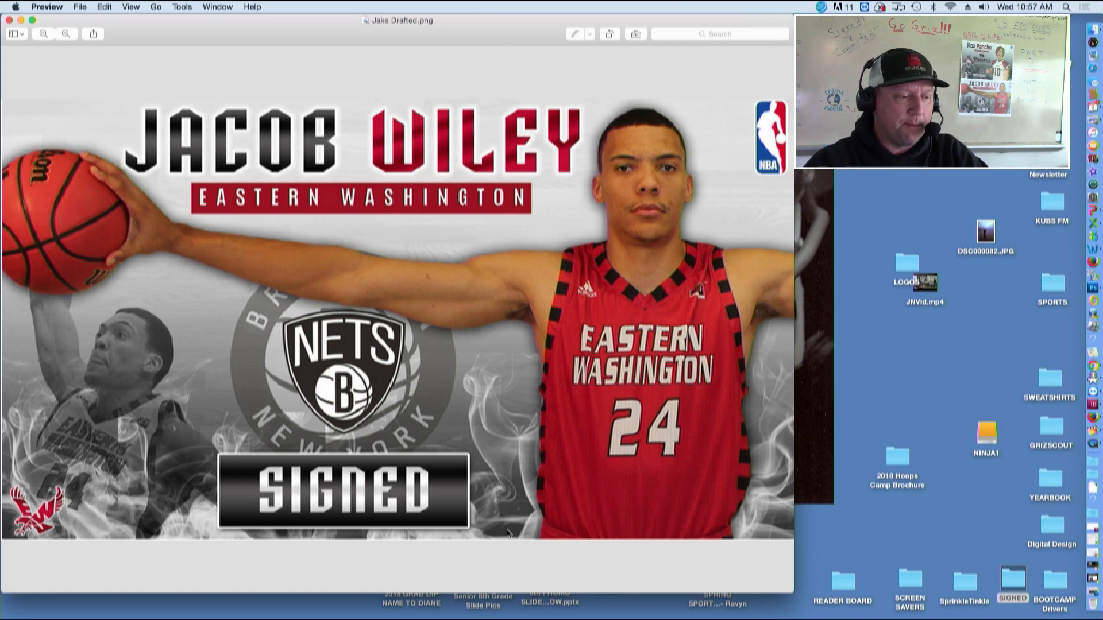
pyautogui.click(1096, 596)
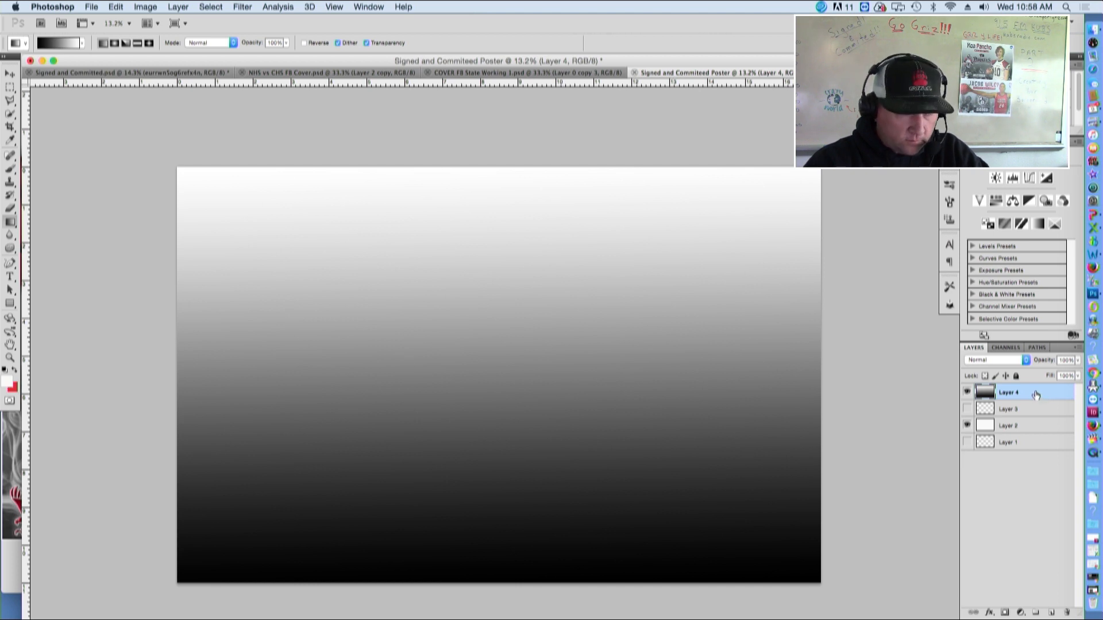
# Lower the gradient layer's opacity to 91% and toggle its visibility off and on to compare
pyautogui.click(1077, 375)
pyautogui.moveTo(1065, 374); pyautogui.dragTo(1061, 375)
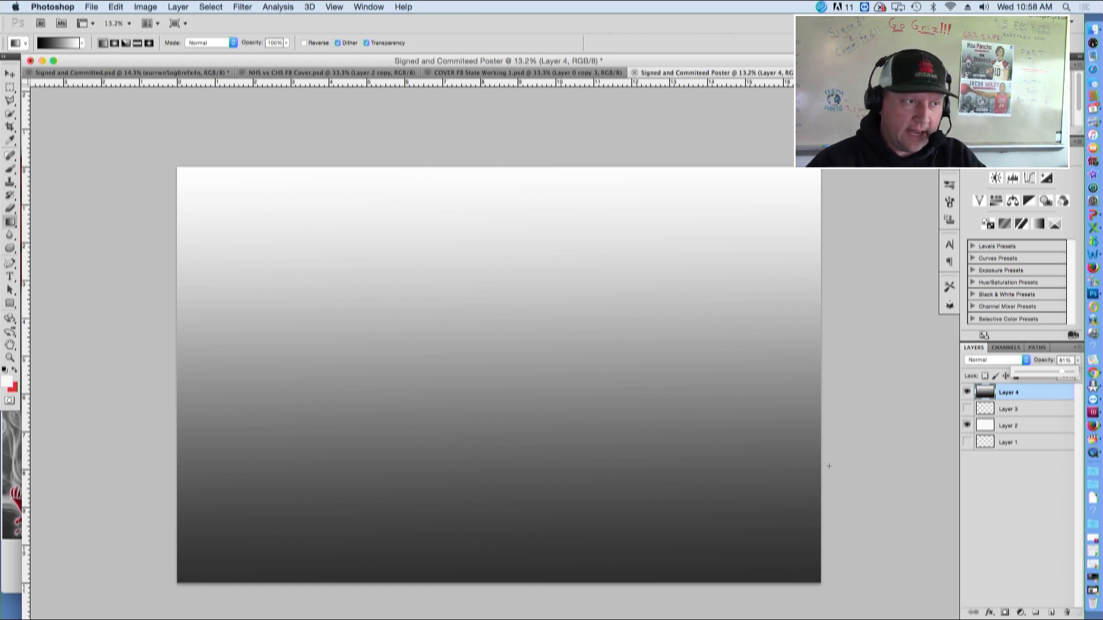
pyautogui.click(967, 393)
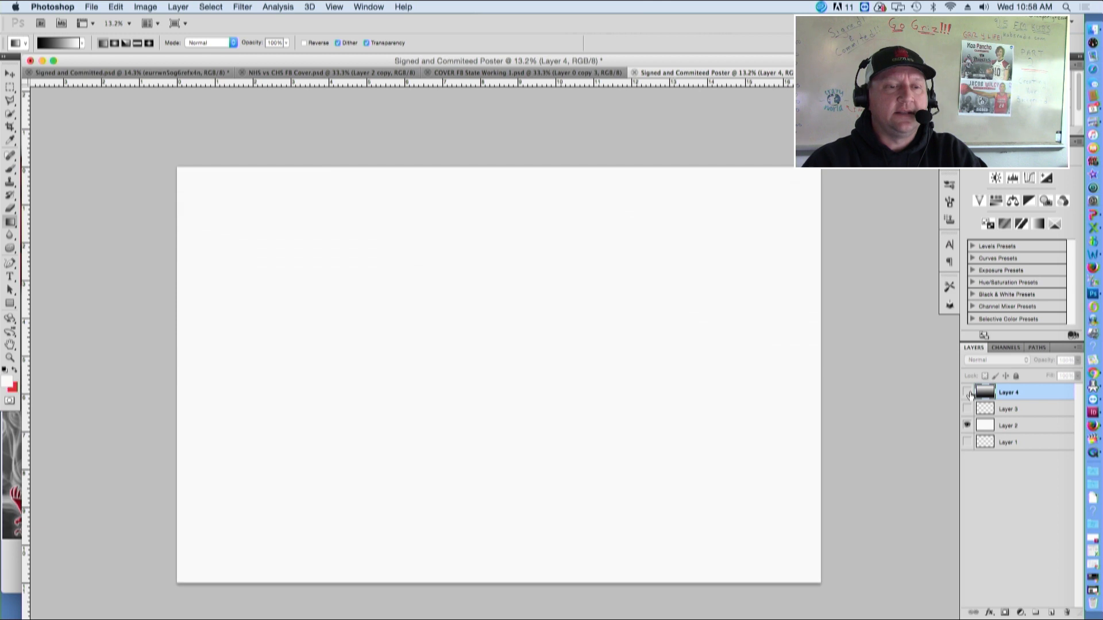
pyautogui.click(967, 393)
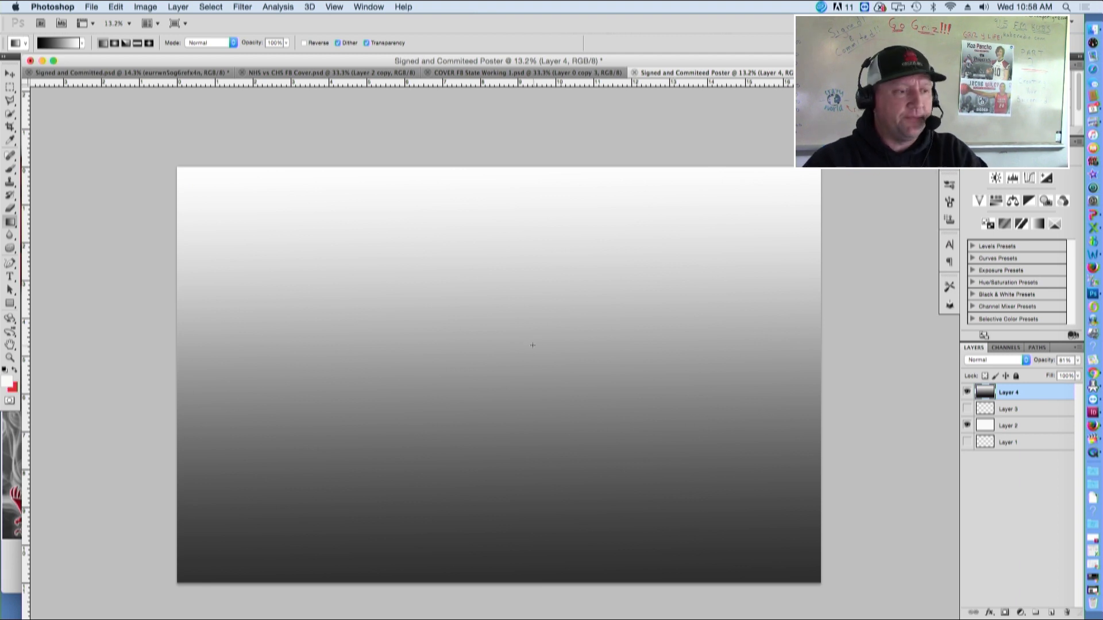
# Duplicate the gradient layer Layer 4 as Layer 4 copy
pyautogui.rightClick(1020, 391)
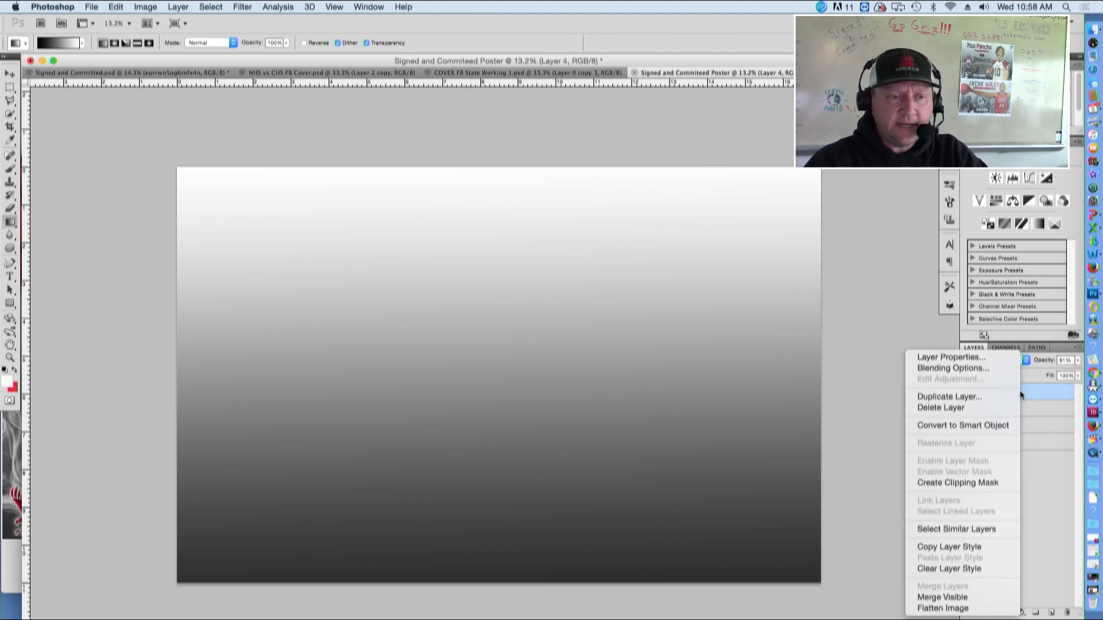
pyautogui.click(1011, 402)
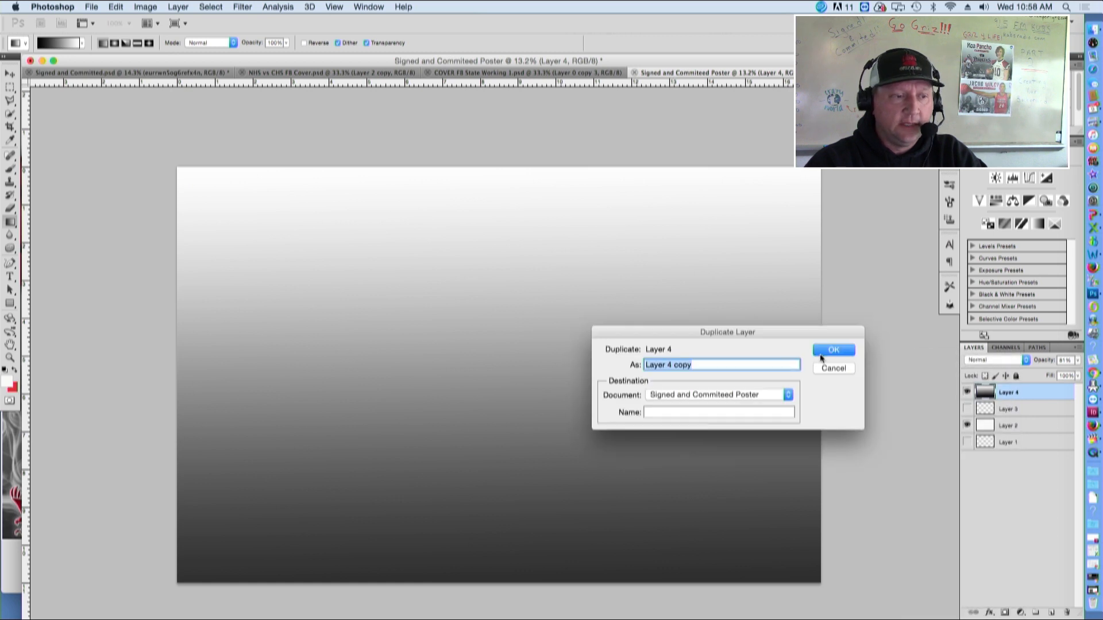
pyautogui.click(825, 348)
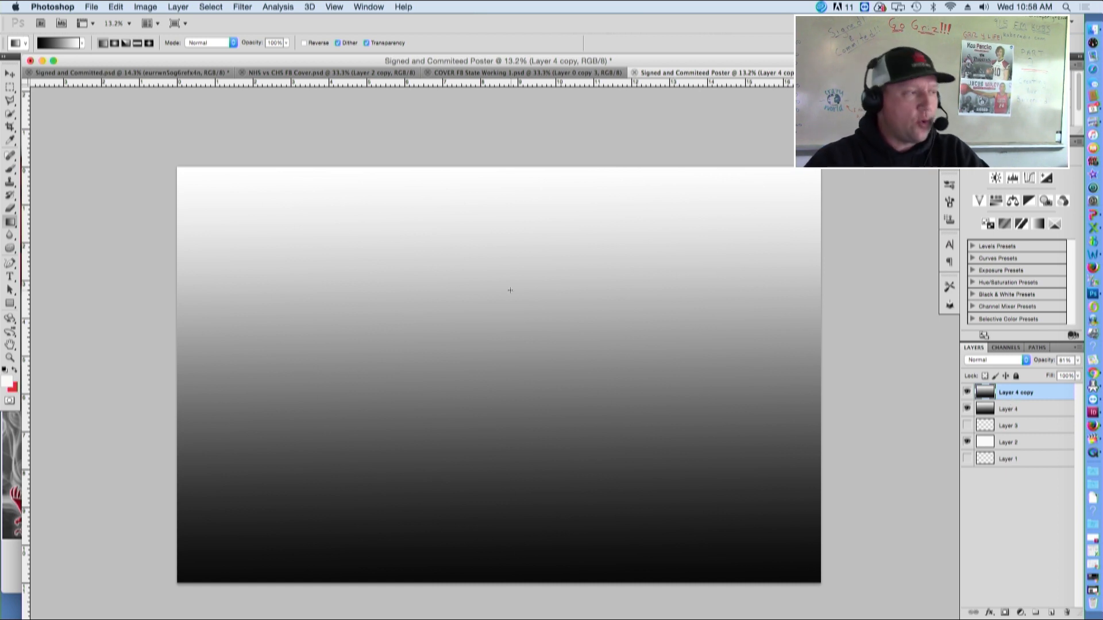
# Switch to the Brush tool and load the 20 Smoke Brushes.abr set from the SIGNED folder into the brush presets
pyautogui.click(10, 169)
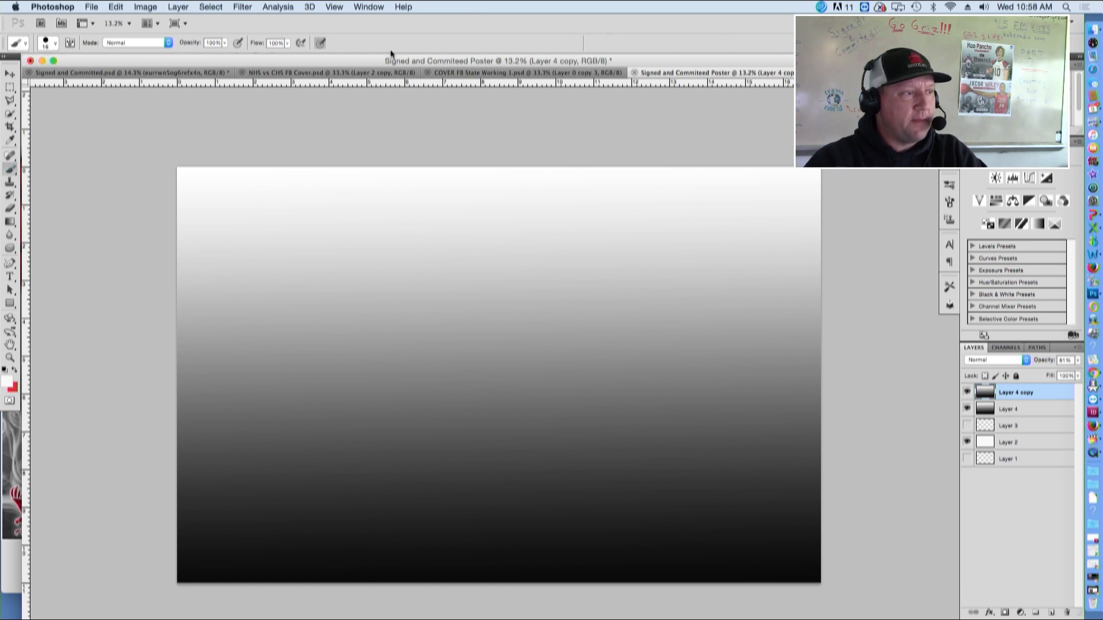
pyautogui.click(55, 46)
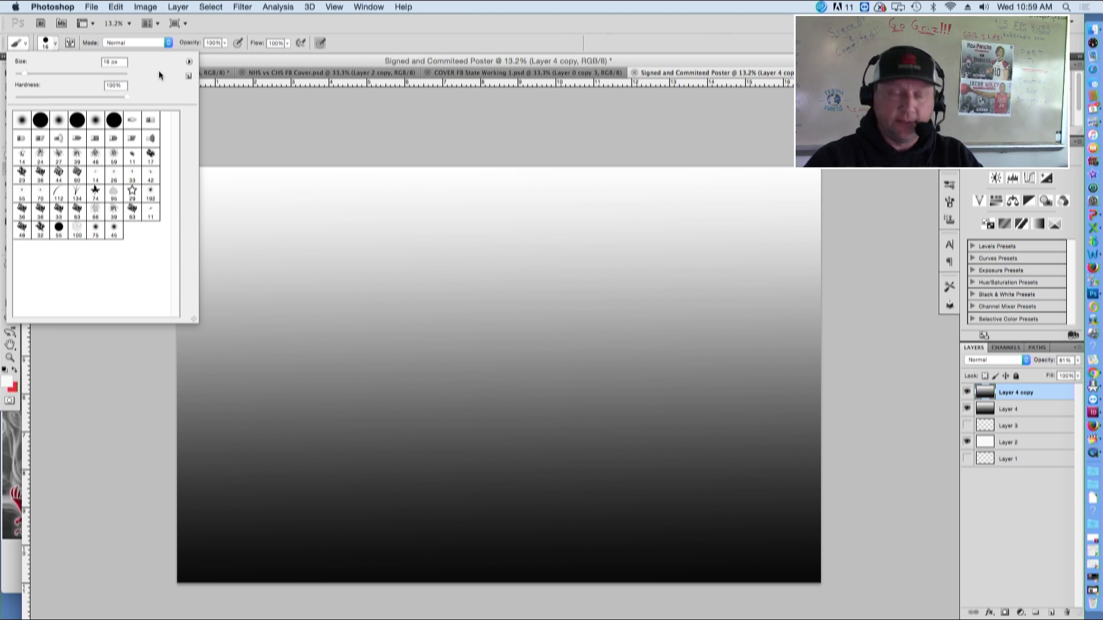
pyautogui.click(189, 63)
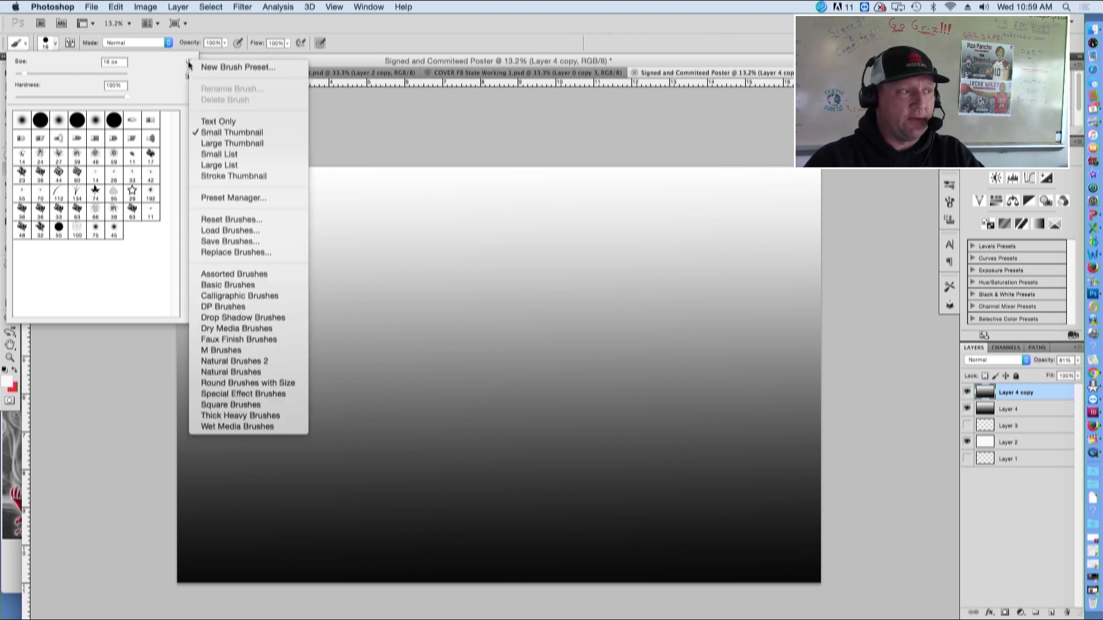
pyautogui.click(183, 72)
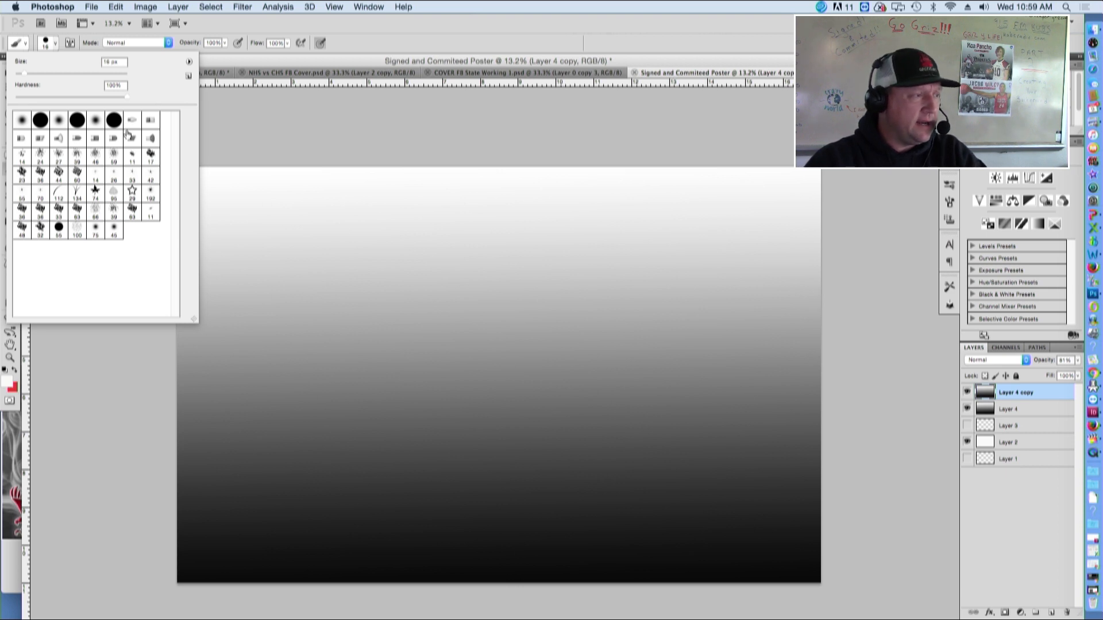
pyautogui.click(190, 64)
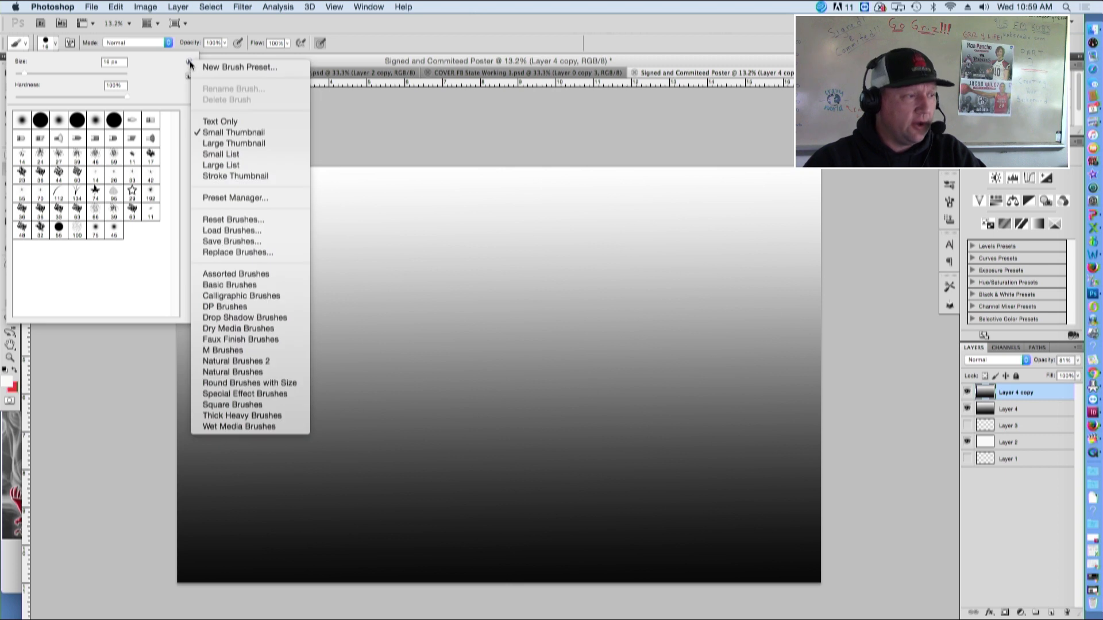
pyautogui.click(190, 63)
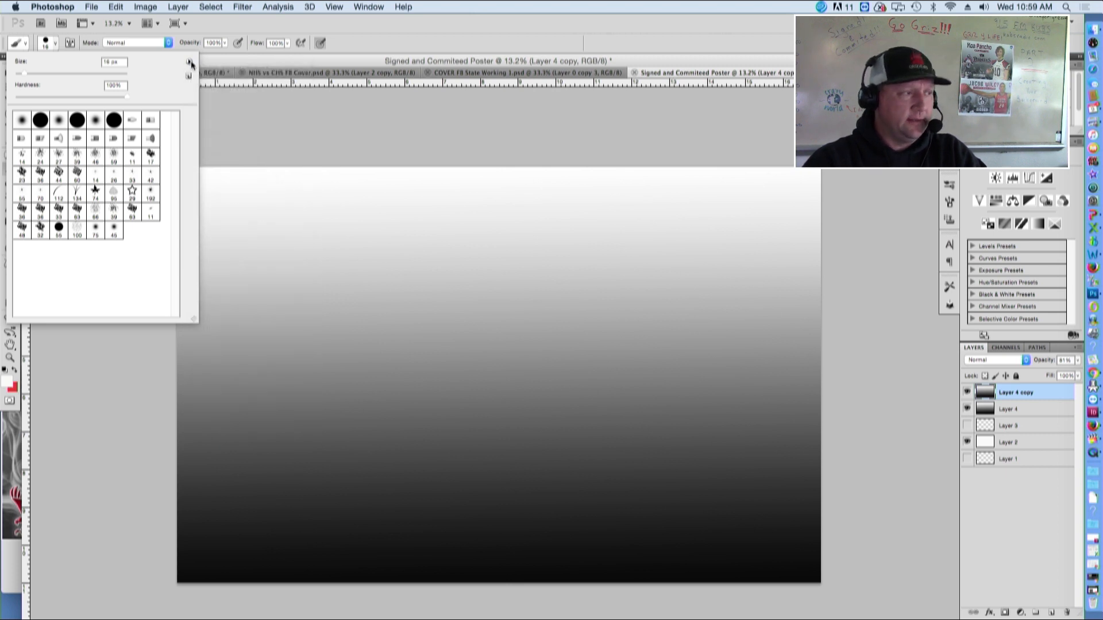
pyautogui.click(190, 63)
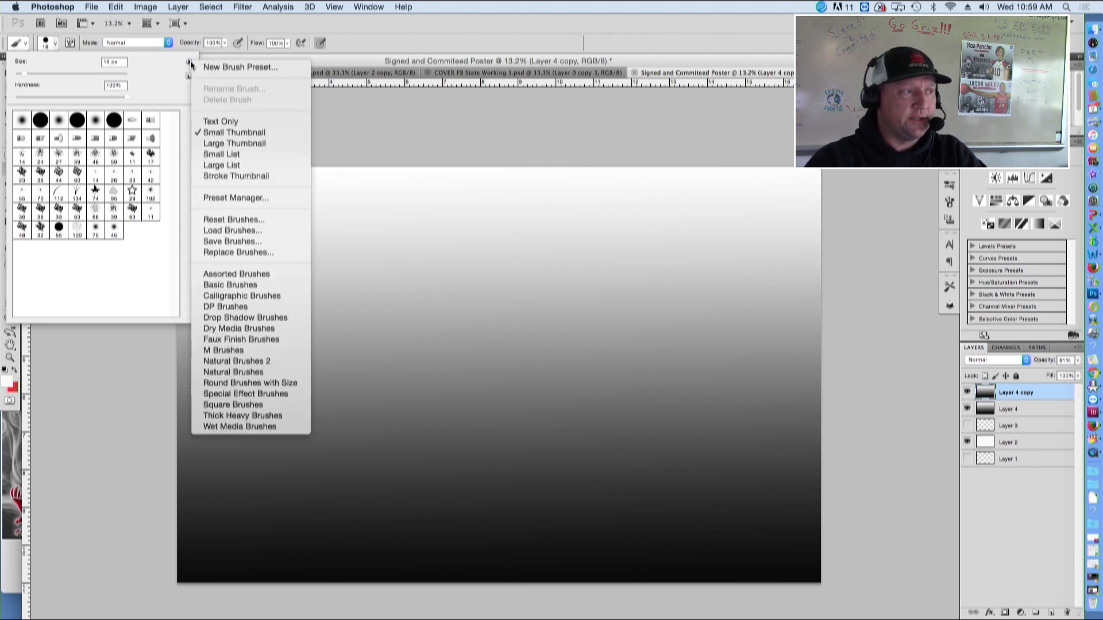
pyautogui.click(190, 63)
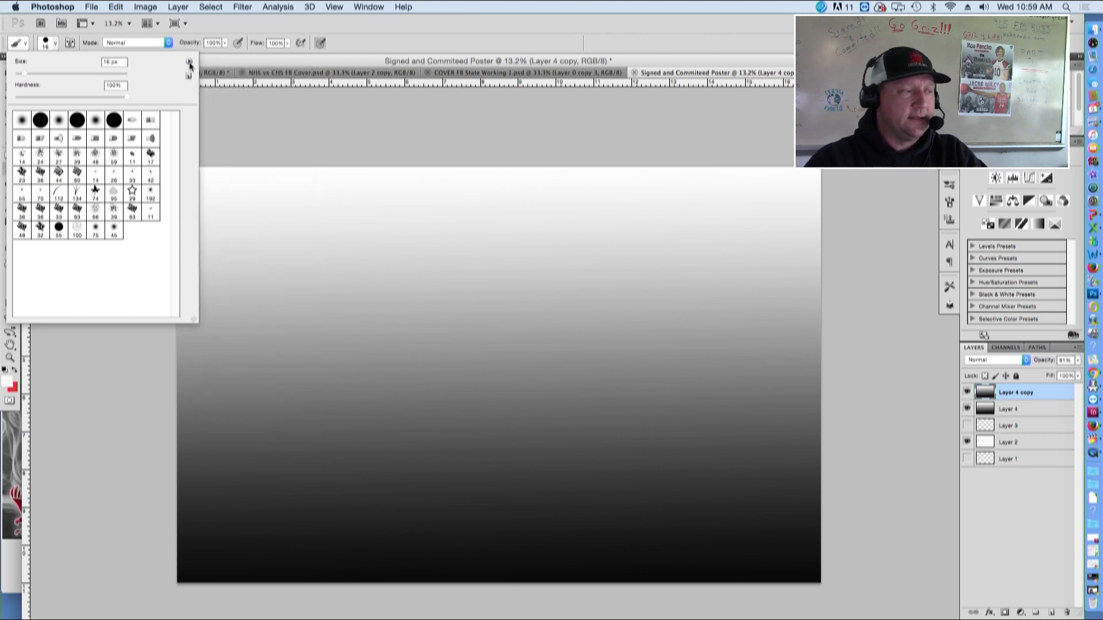
pyautogui.click(189, 64)
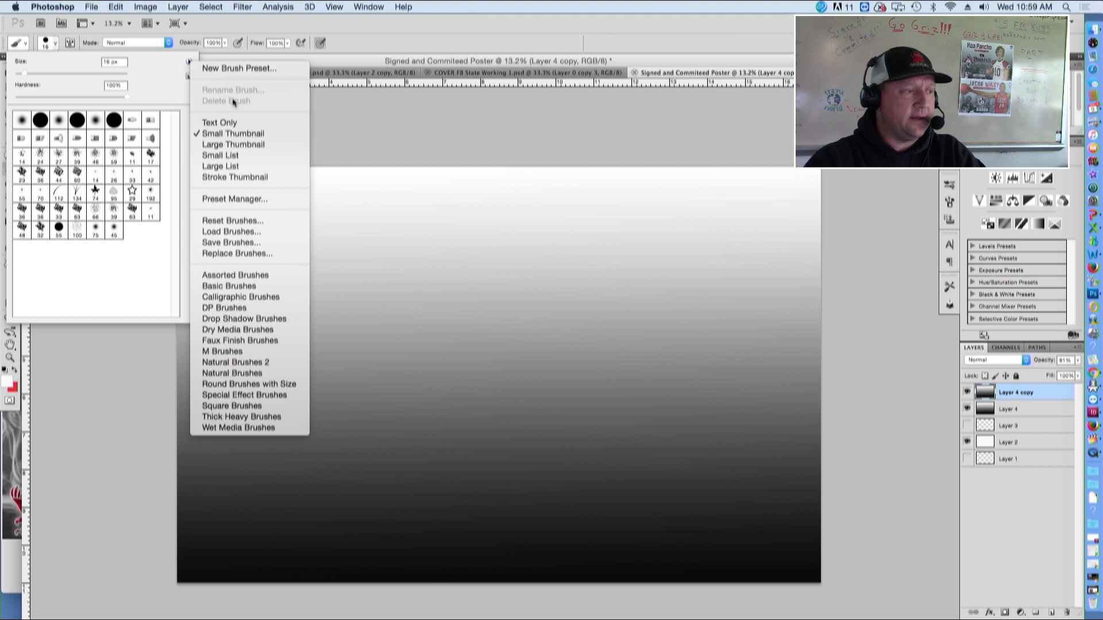
pyautogui.click(229, 231)
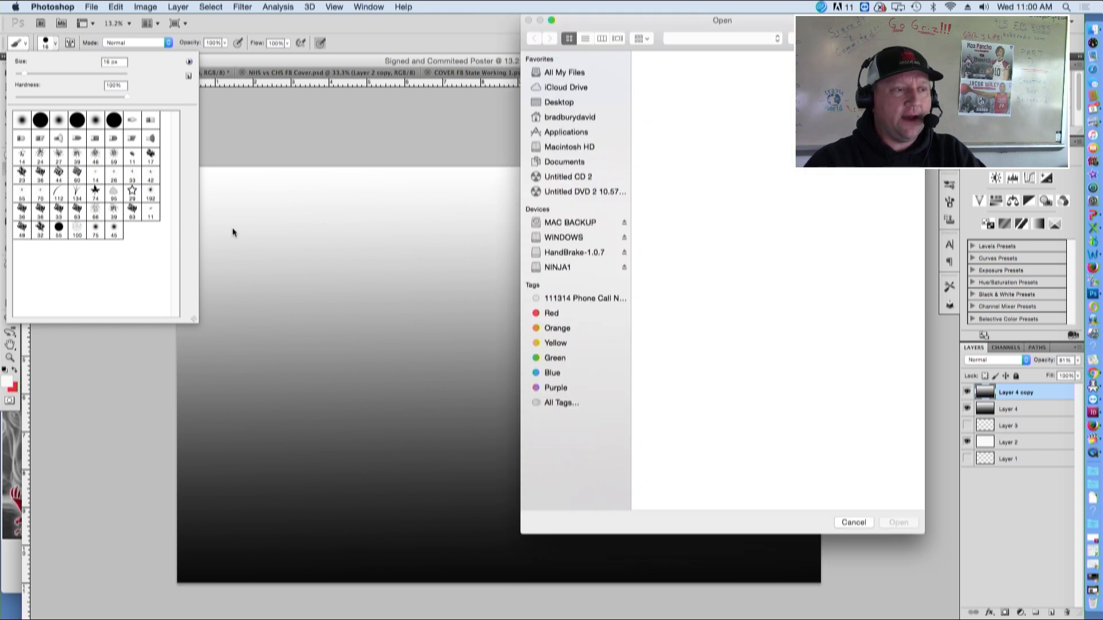
pyautogui.moveTo(694, 21); pyautogui.dragTo(538, 26)
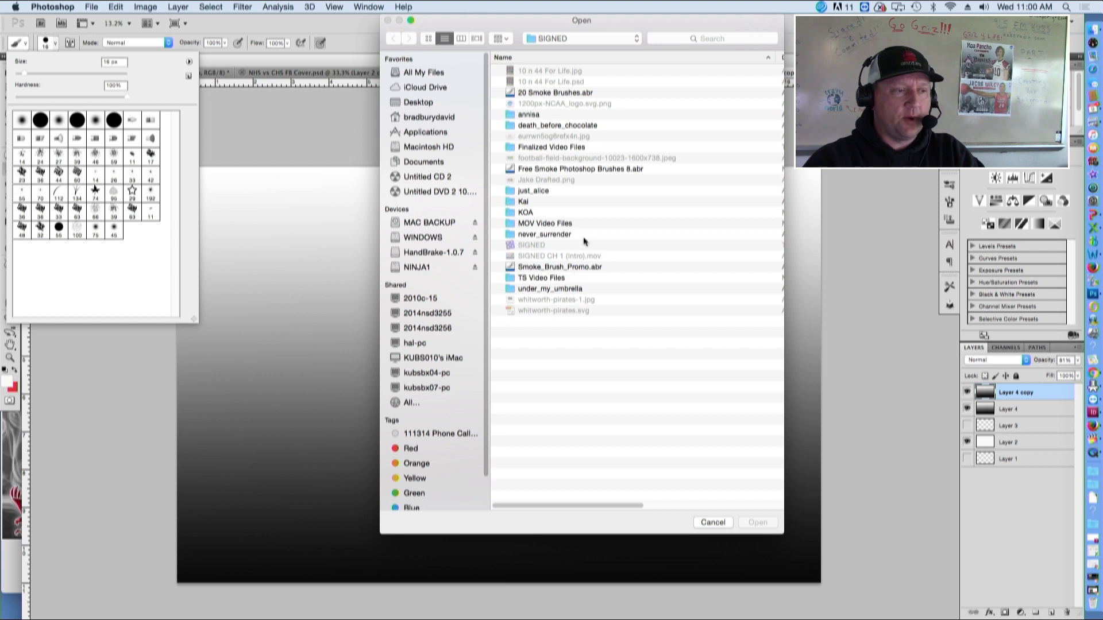
pyautogui.click(533, 96)
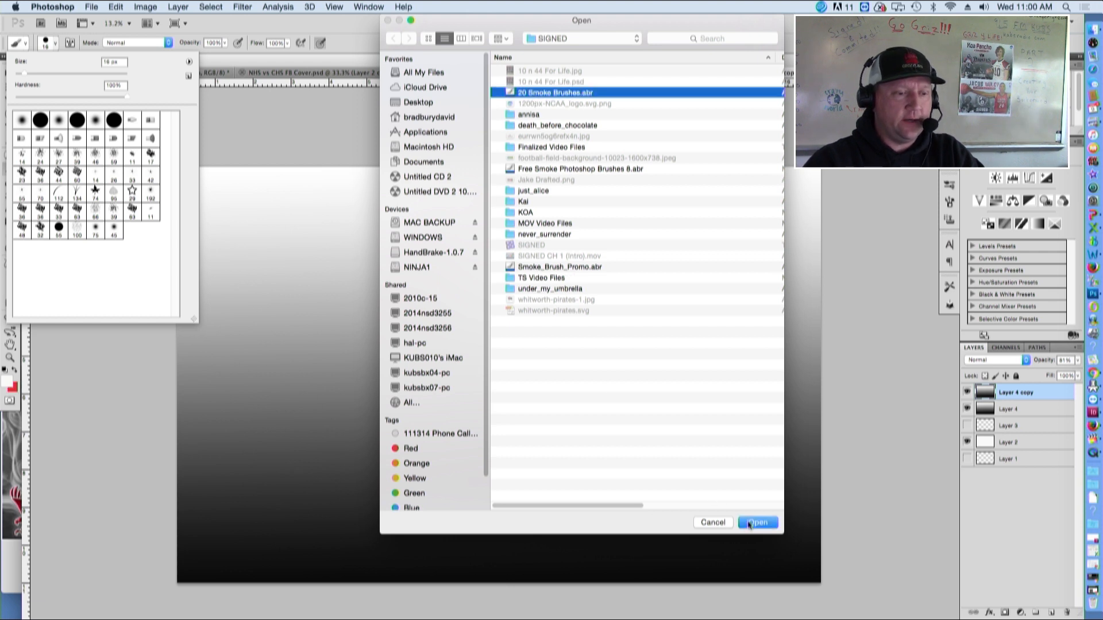
pyautogui.click(750, 521)
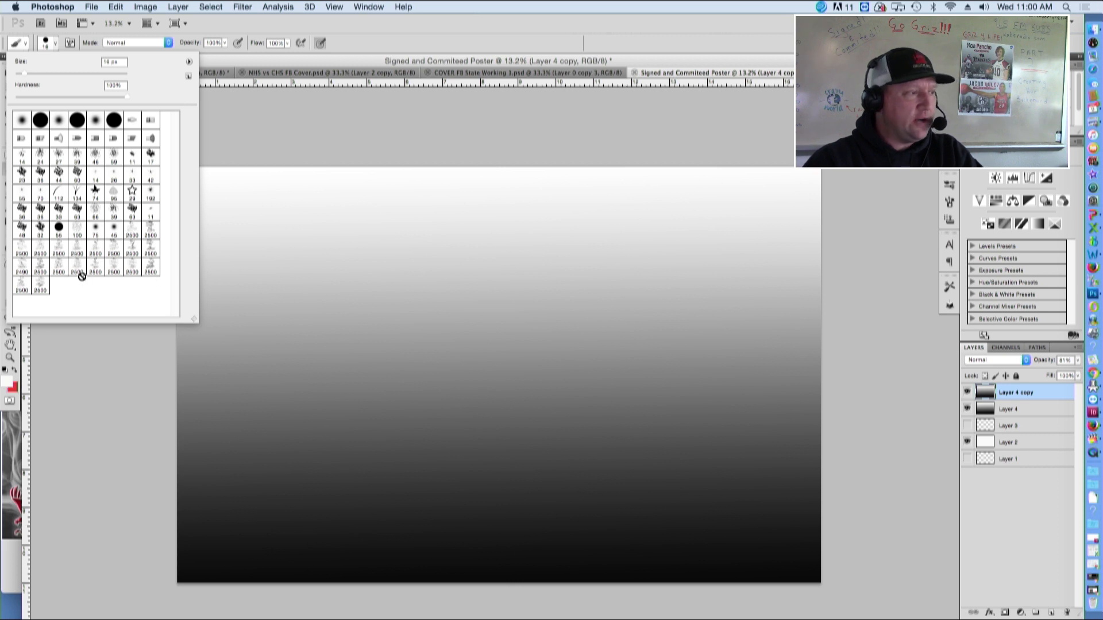
# Try to load the Free Smoke Photoshop Brushes 8.abr brush set from the SIGNED folder
pyautogui.click(189, 64)
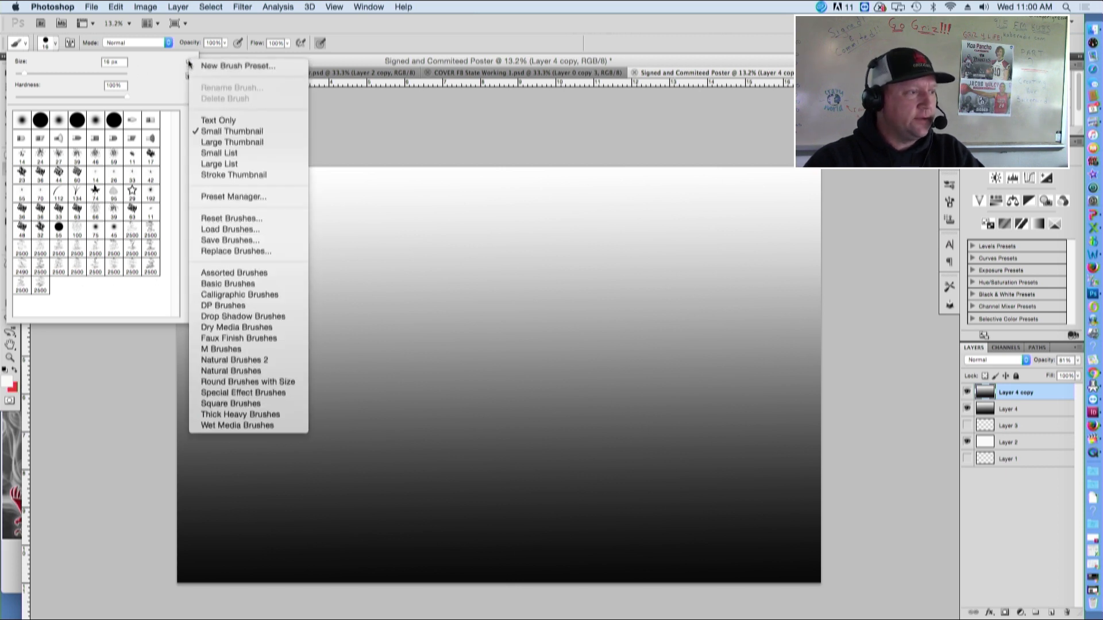
pyautogui.click(231, 232)
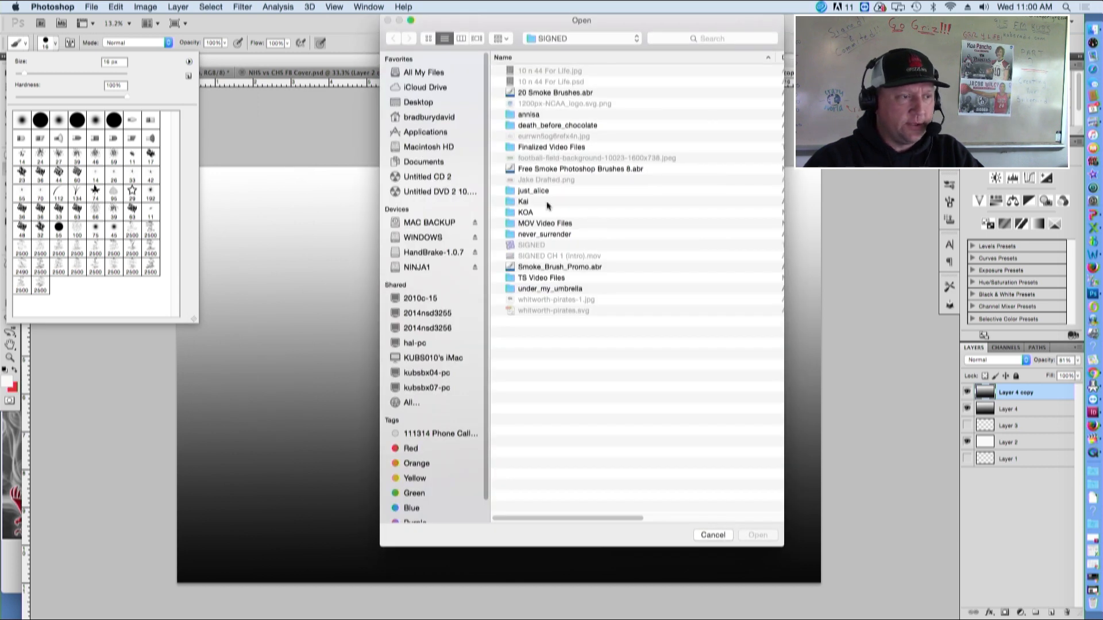
pyautogui.click(540, 169)
pyautogui.click(759, 535)
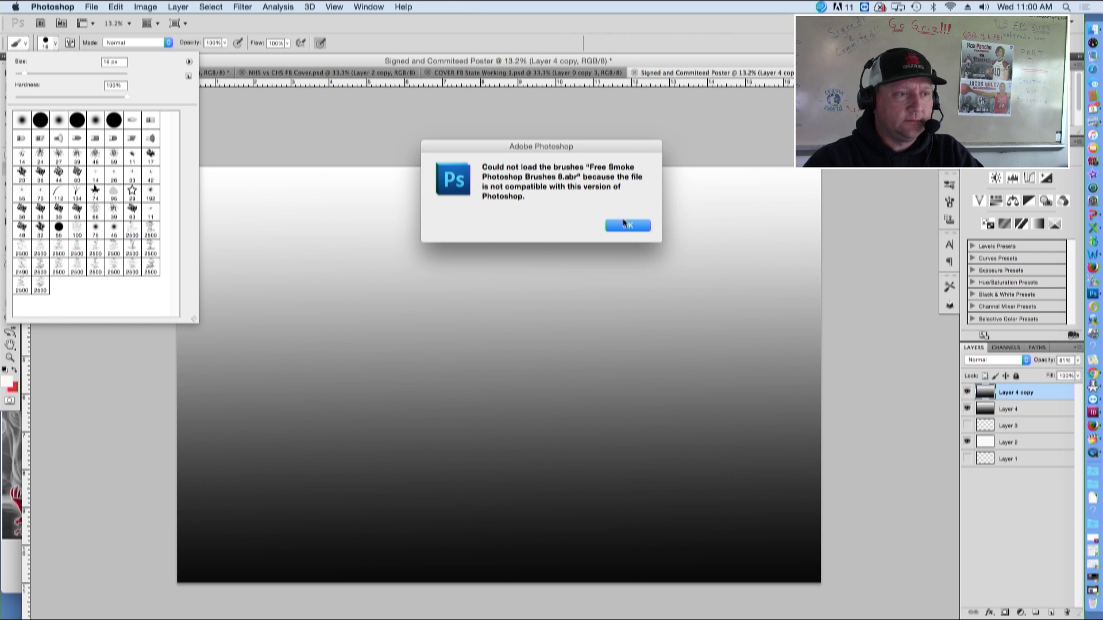
pyautogui.click(625, 225)
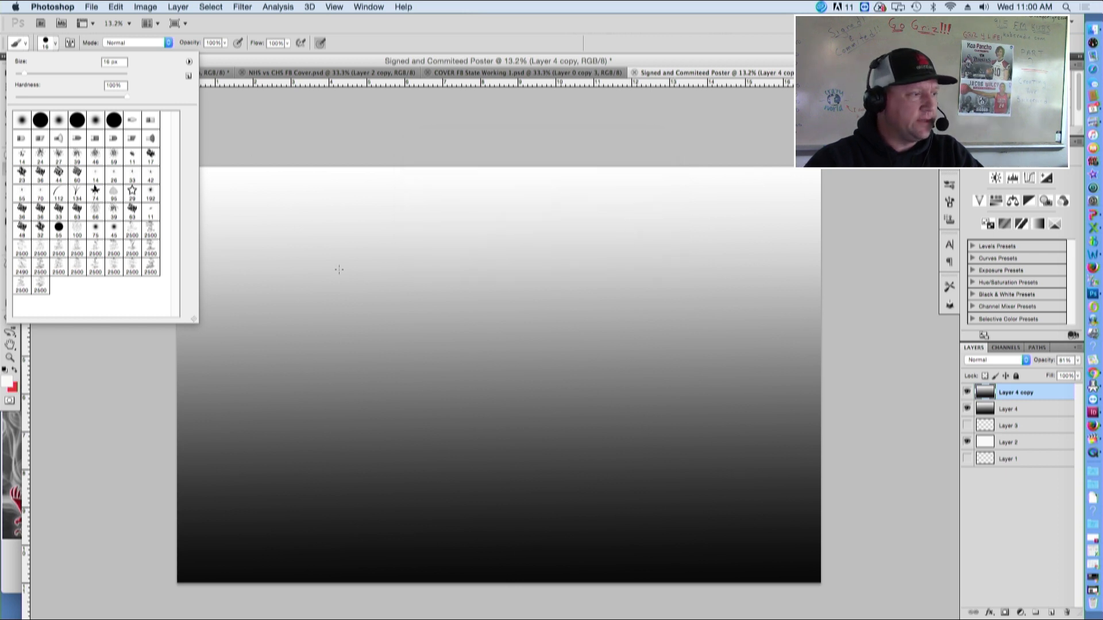
# Load the Smoke_Brush_Promo.abr brush set from the SIGNED folder
pyautogui.click(189, 62)
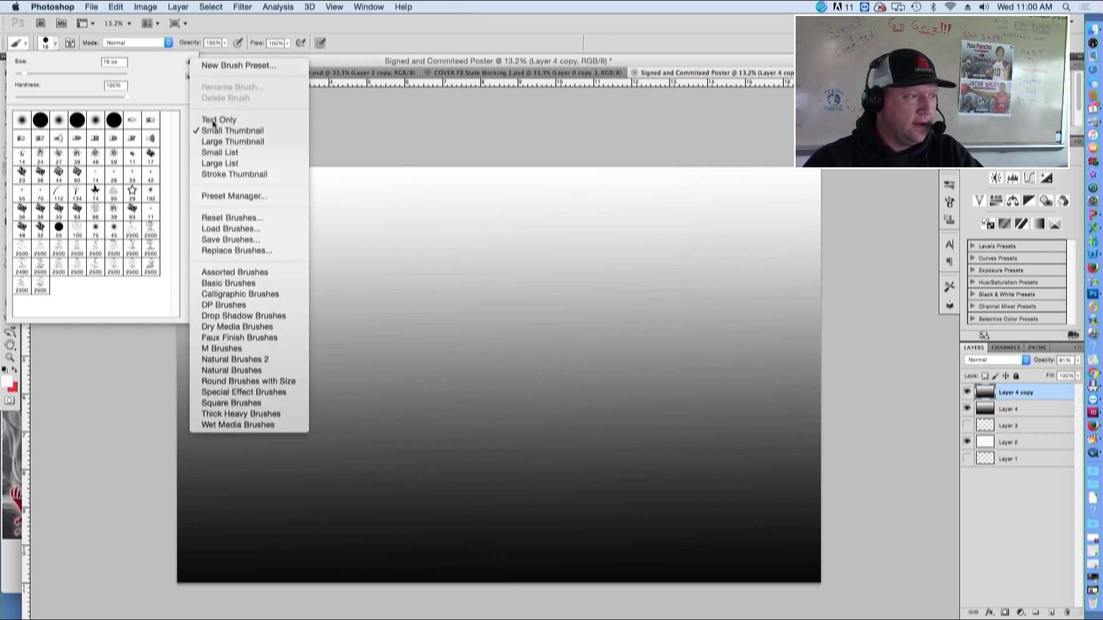
pyautogui.click(224, 229)
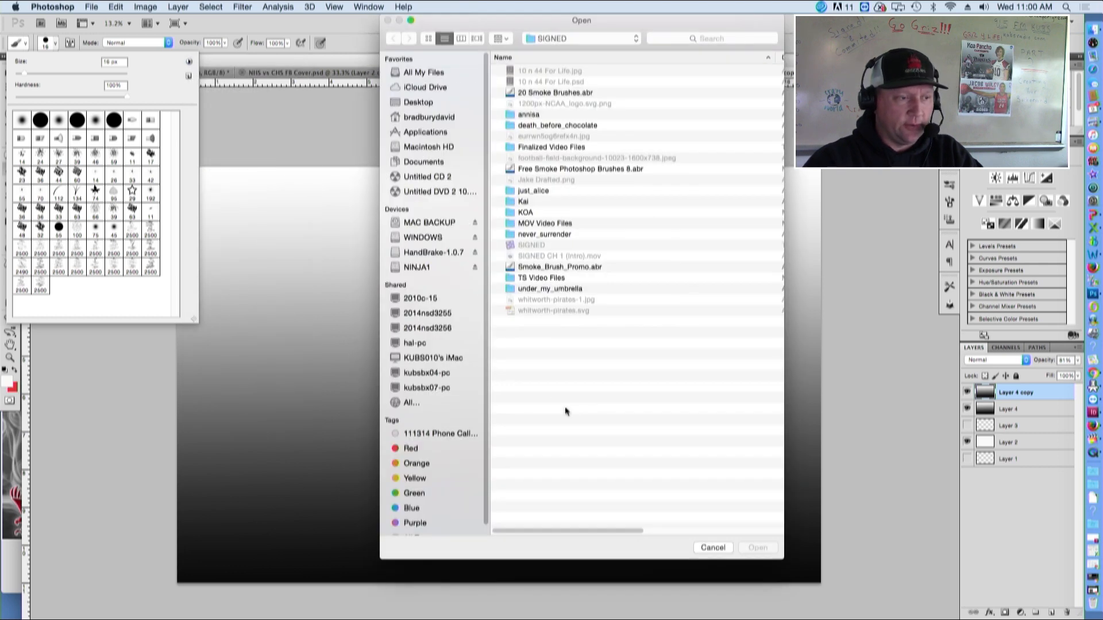
pyautogui.click(534, 268)
pyautogui.click(766, 552)
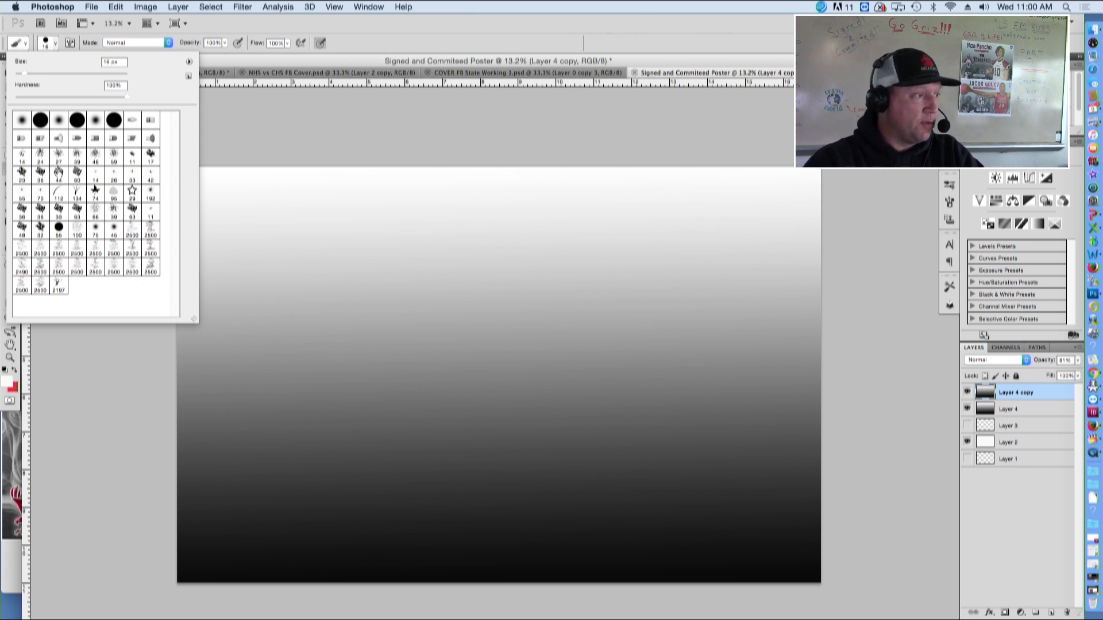
# Pick the newly loaded 2197 px smoke brush preset
pyautogui.click(59, 285)
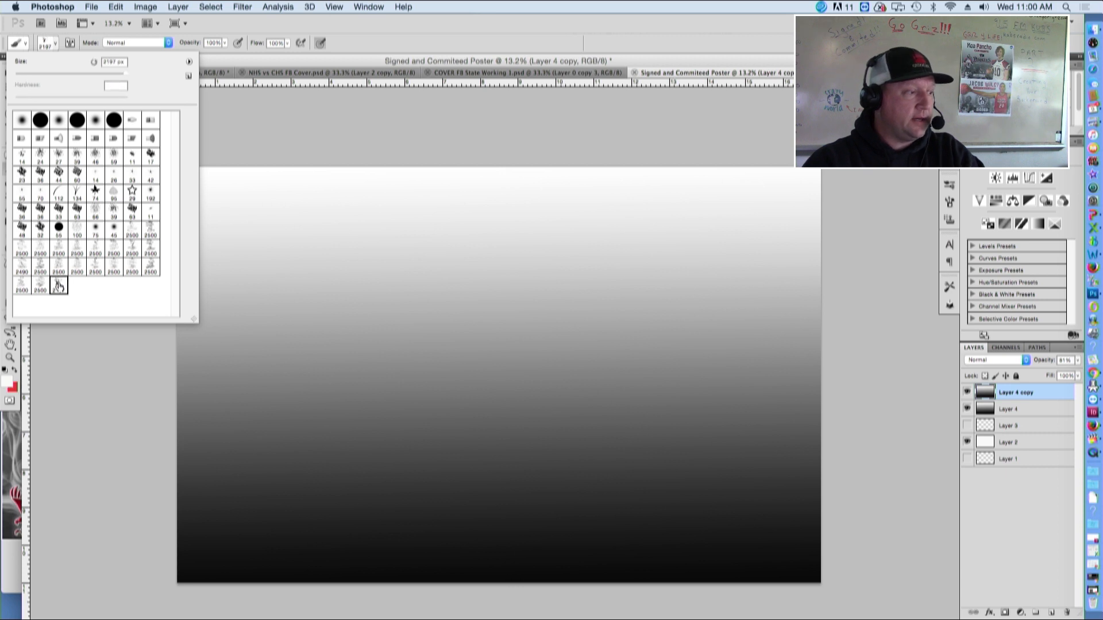
pyautogui.click(55, 46)
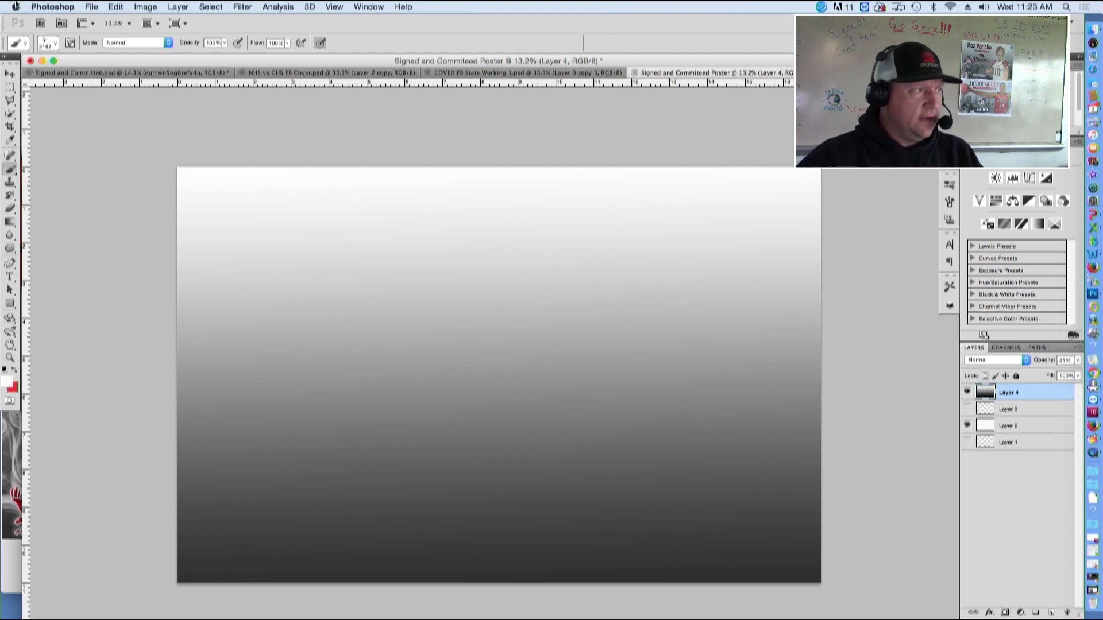
pyautogui.click(54, 43)
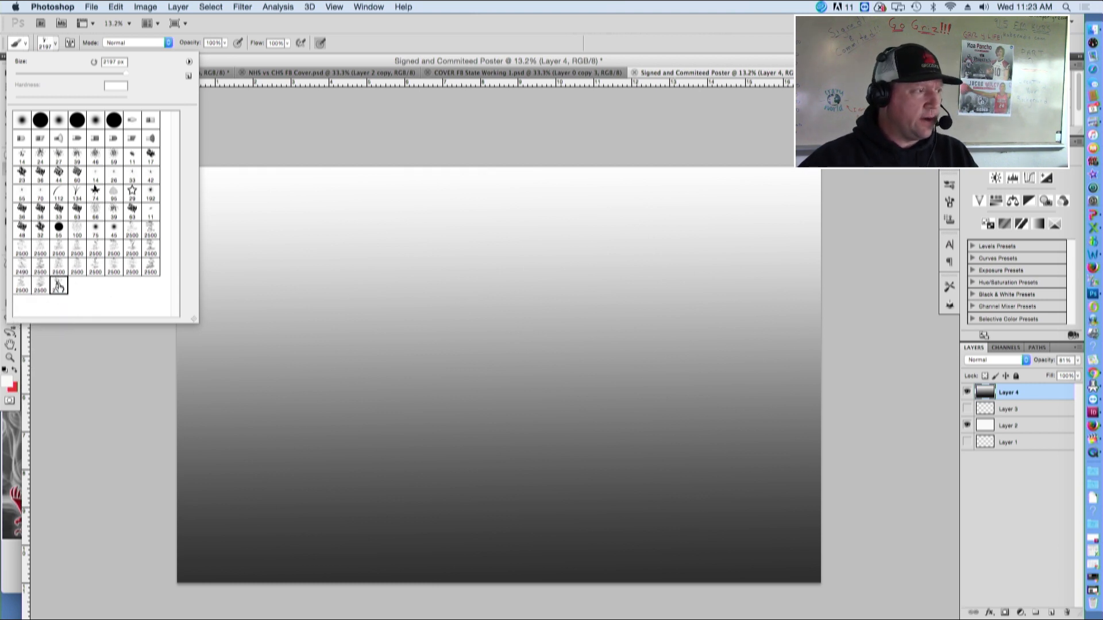
pyautogui.click(56, 44)
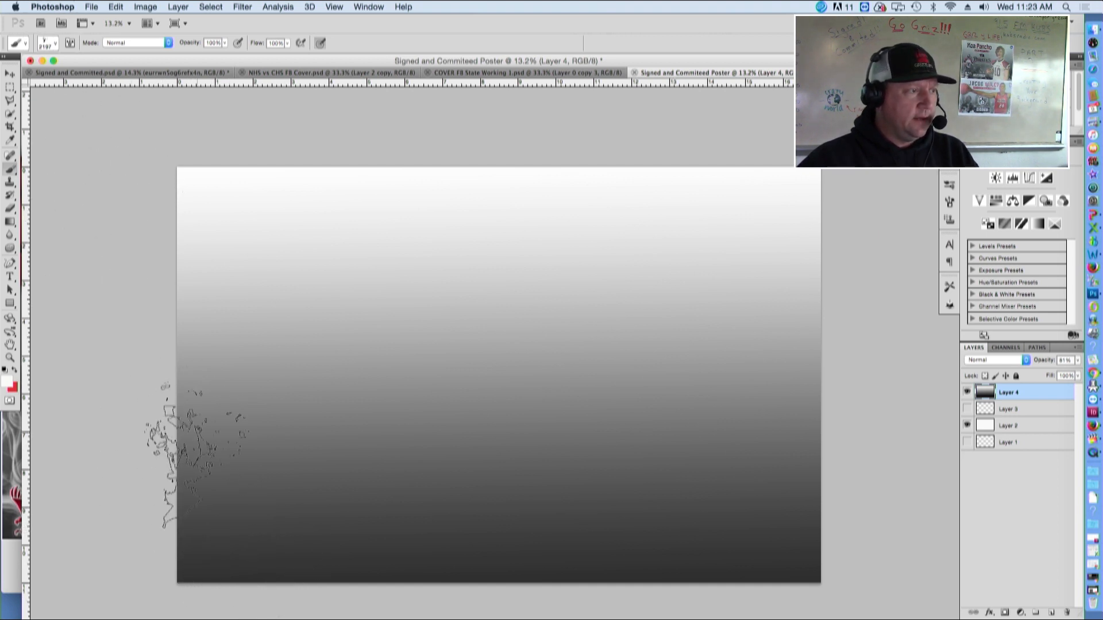
# Stamp the smoke brush six times along the bottom edge of the gradient layer Layer 4
pyautogui.click(227, 540)
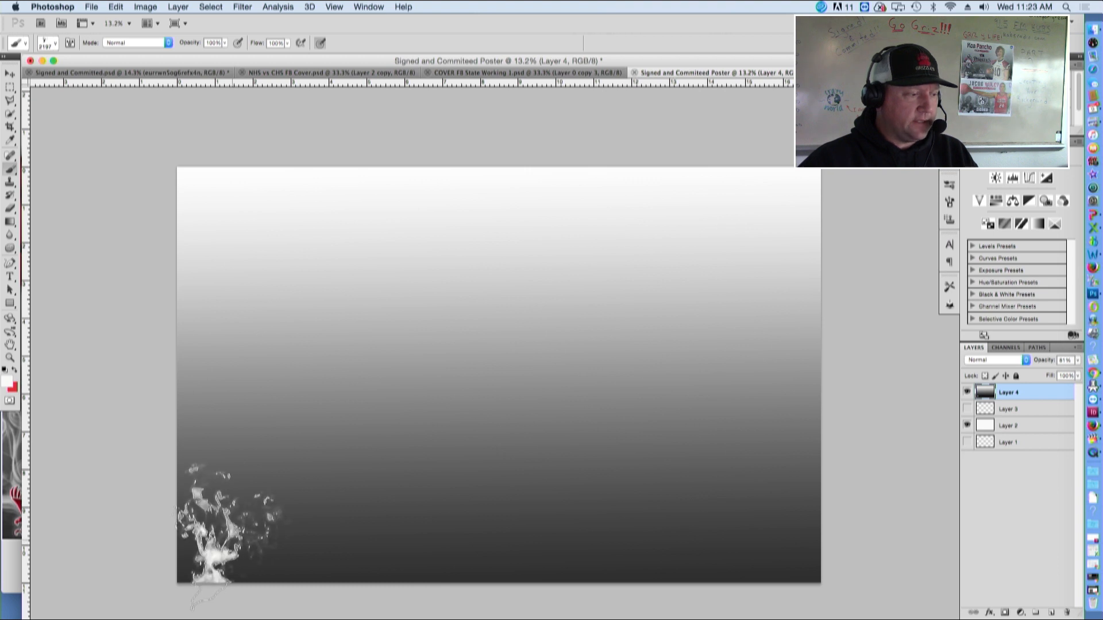
pyautogui.click(380, 569)
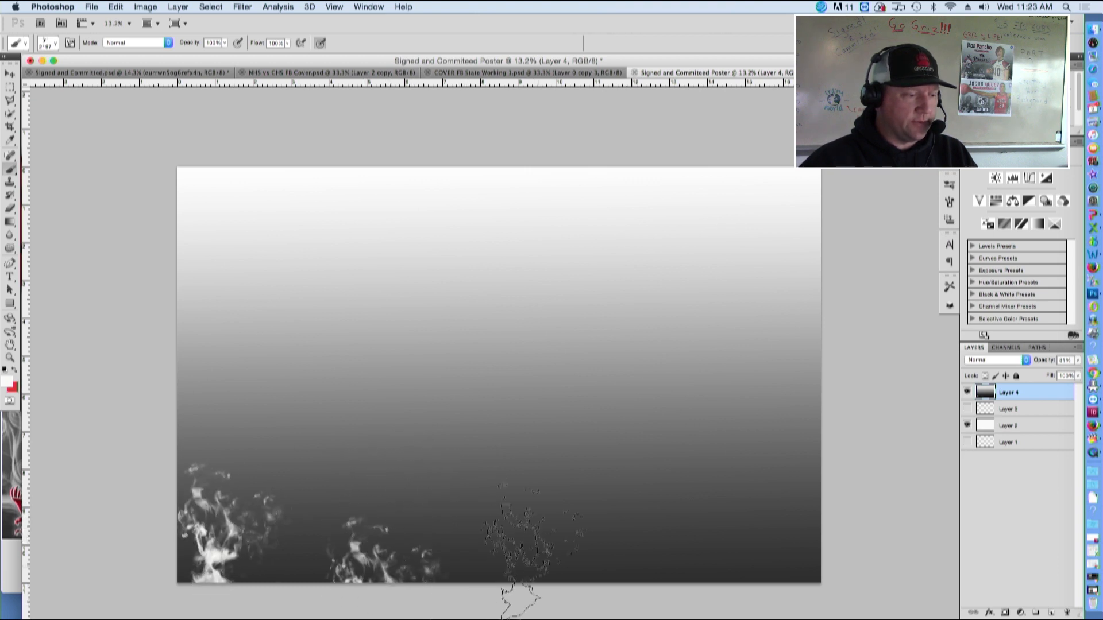
pyautogui.click(784, 517)
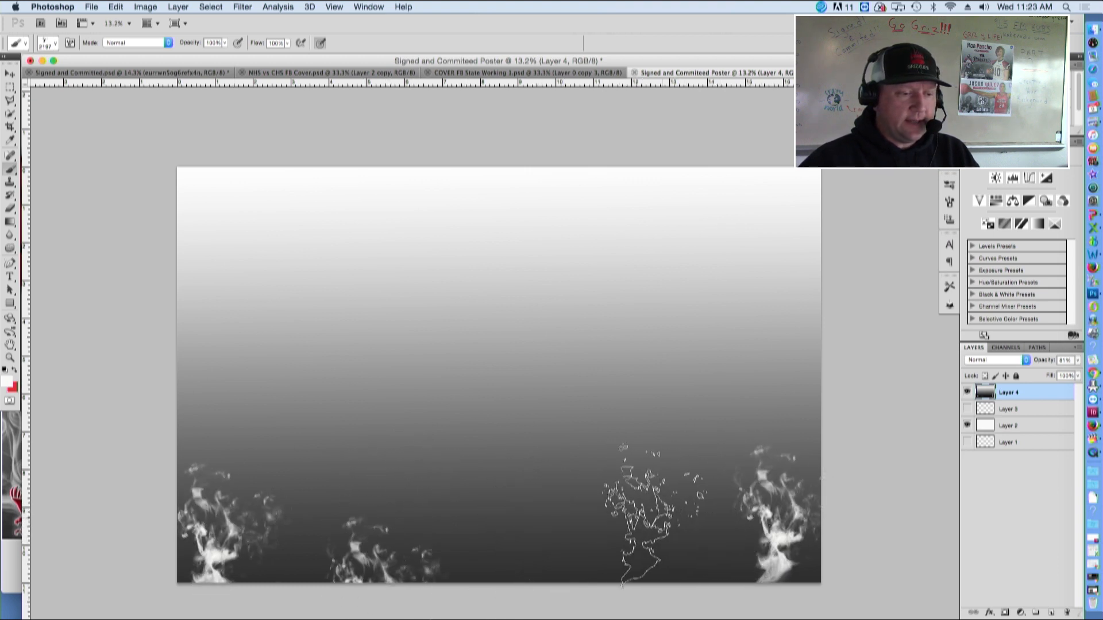
pyautogui.click(654, 514)
pyautogui.click(517, 535)
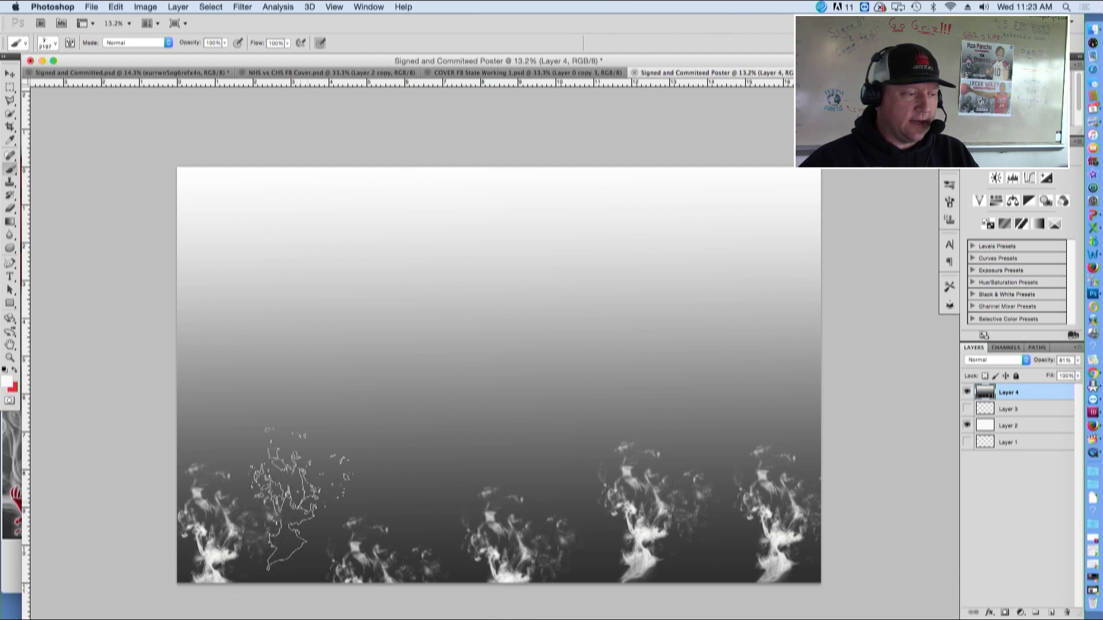
pyautogui.click(345, 509)
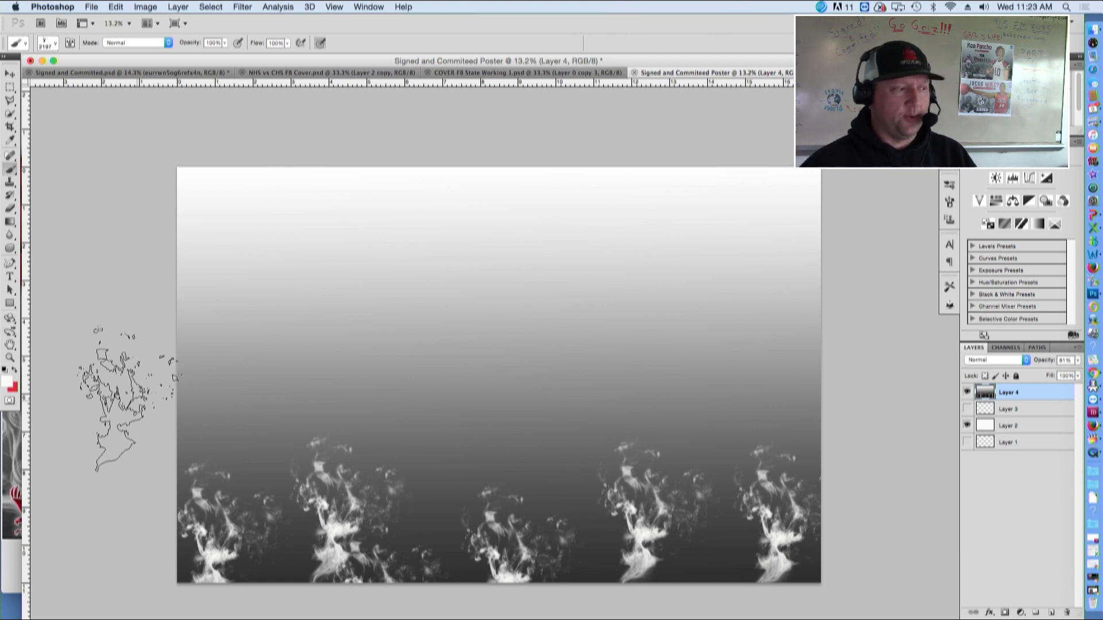
# Pick a 2500 px smoke brush preset and stamp it once near the middle of the bottom smoke
pyautogui.click(55, 40)
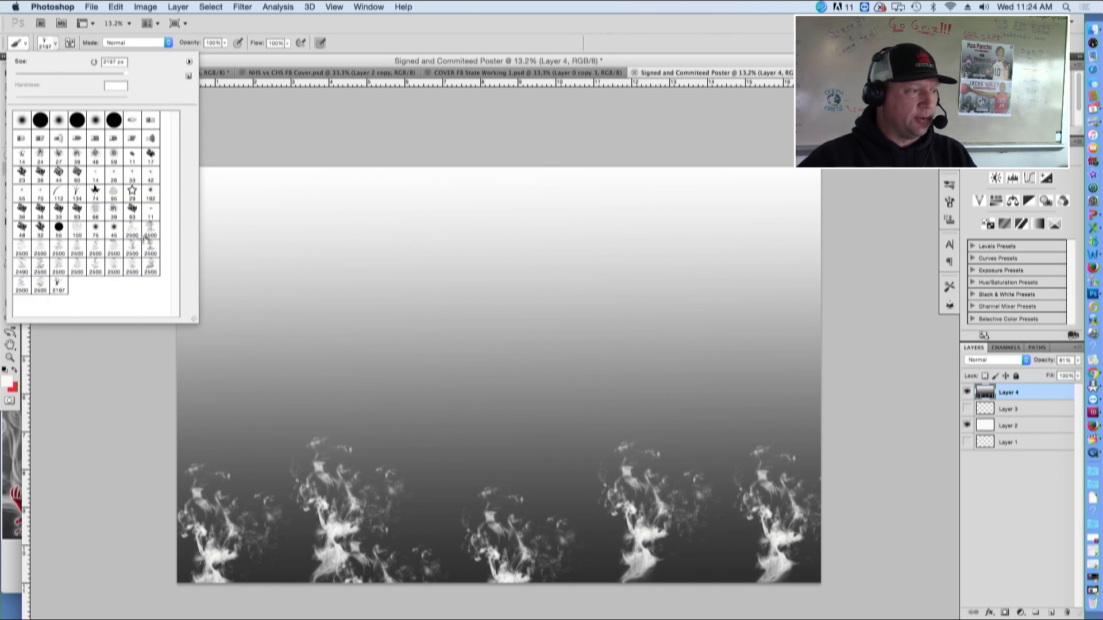
pyautogui.click(148, 231)
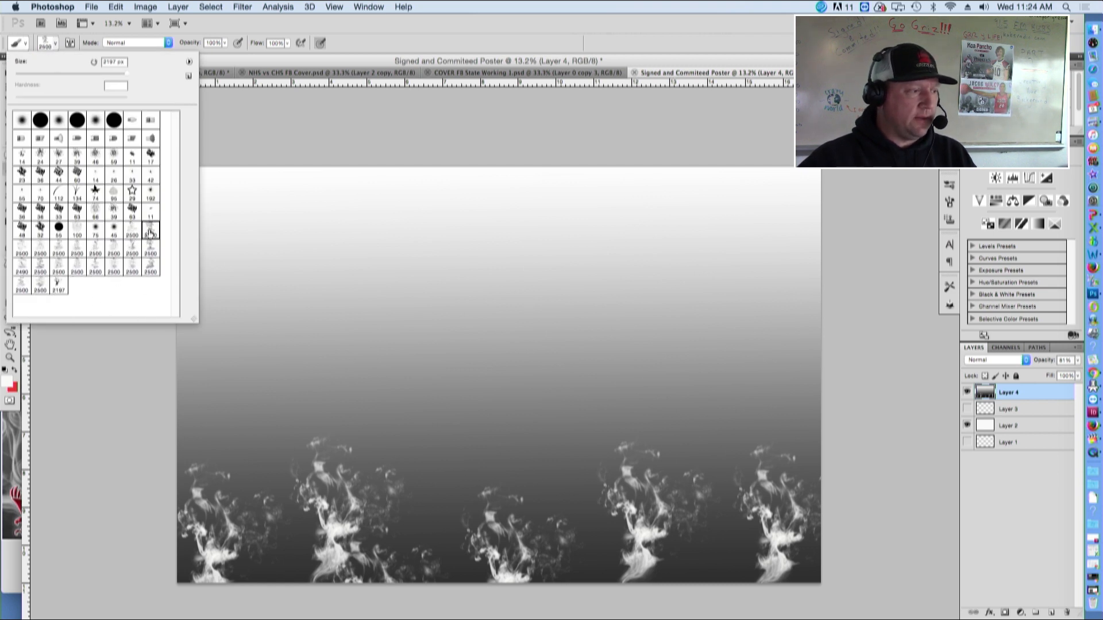
pyautogui.click(55, 44)
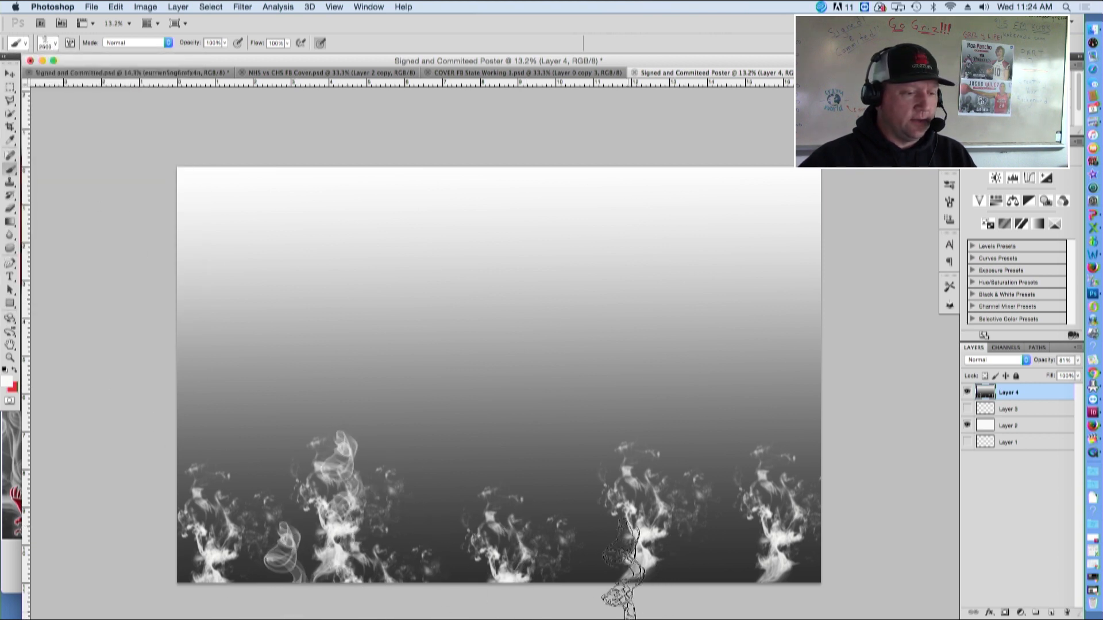
pyautogui.click(568, 496)
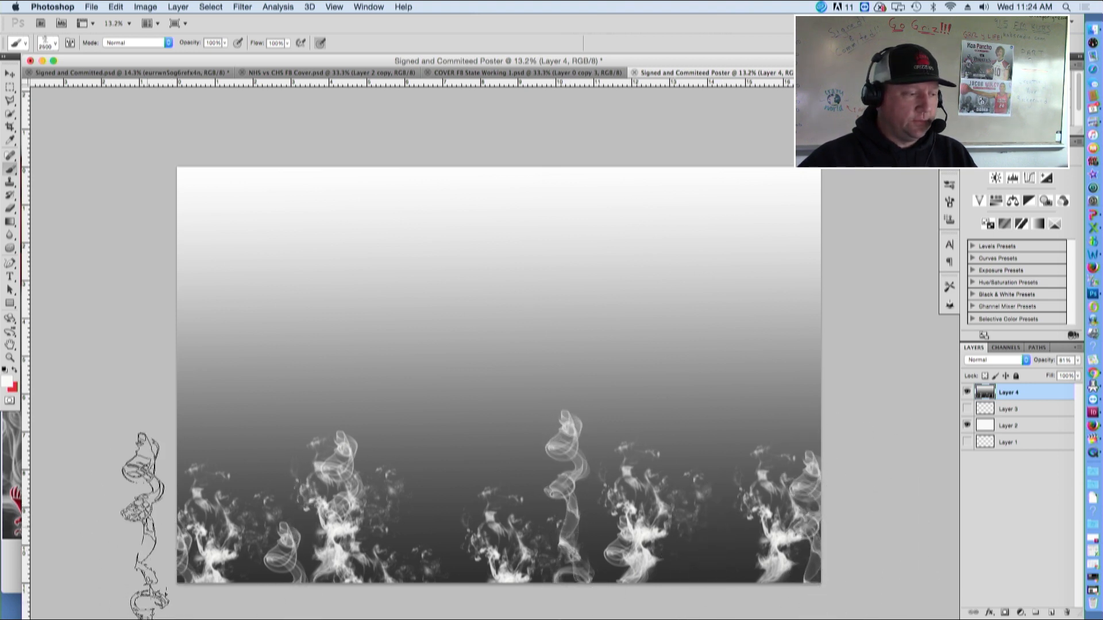
# Pick another 2500 px smoke brush and stamp it several times across the bottom of Layer 4
pyautogui.click(52, 44)
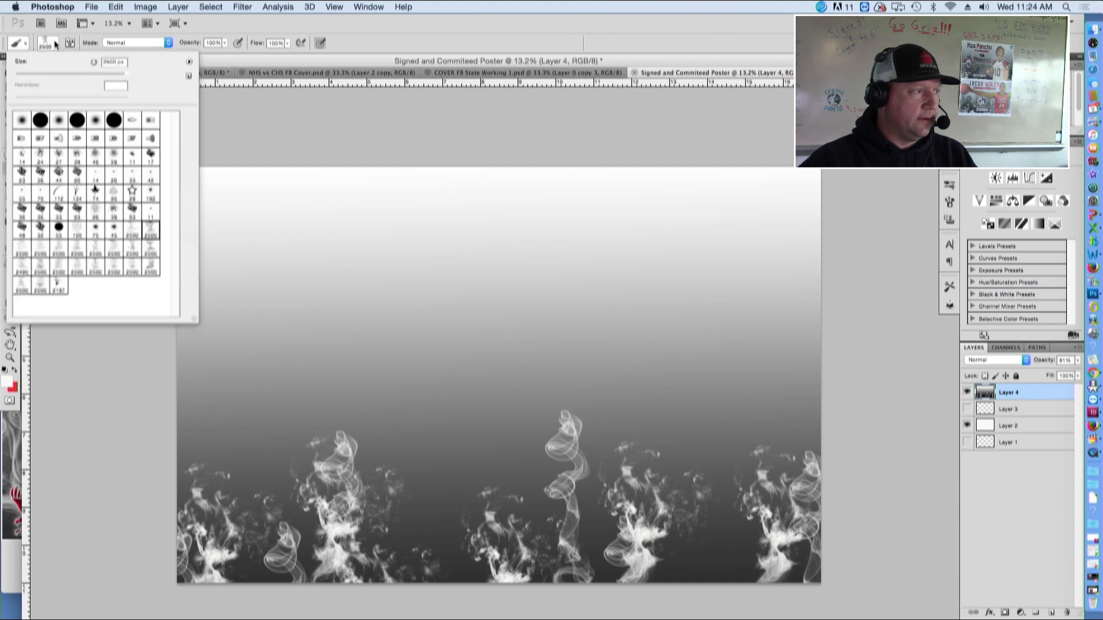
pyautogui.click(23, 248)
pyautogui.click(115, 486)
pyautogui.click(118, 485)
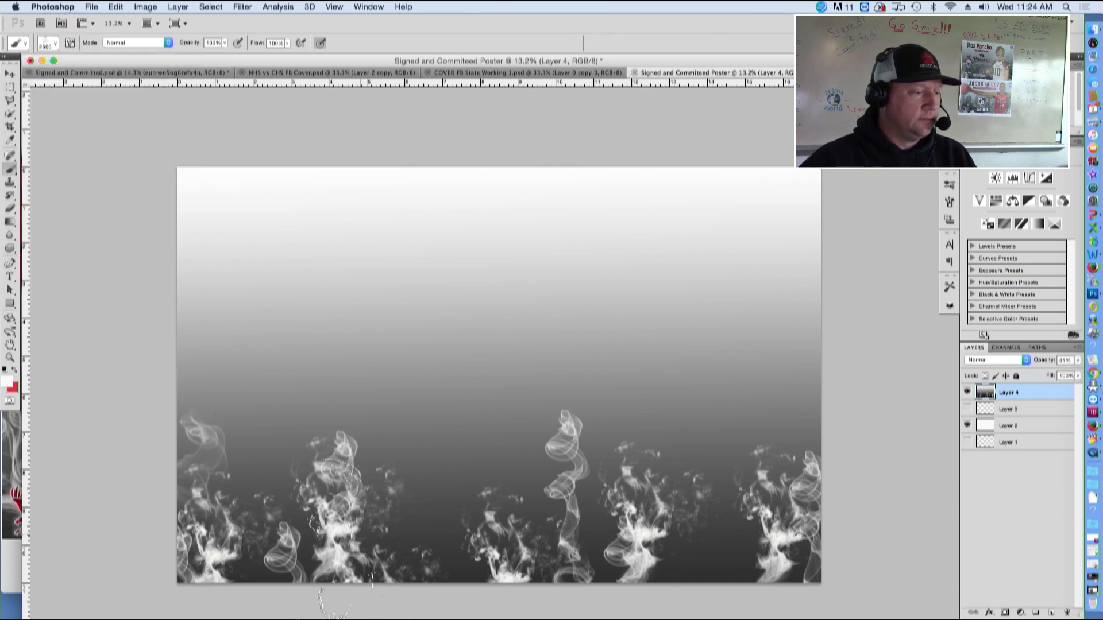
pyautogui.click(528, 512)
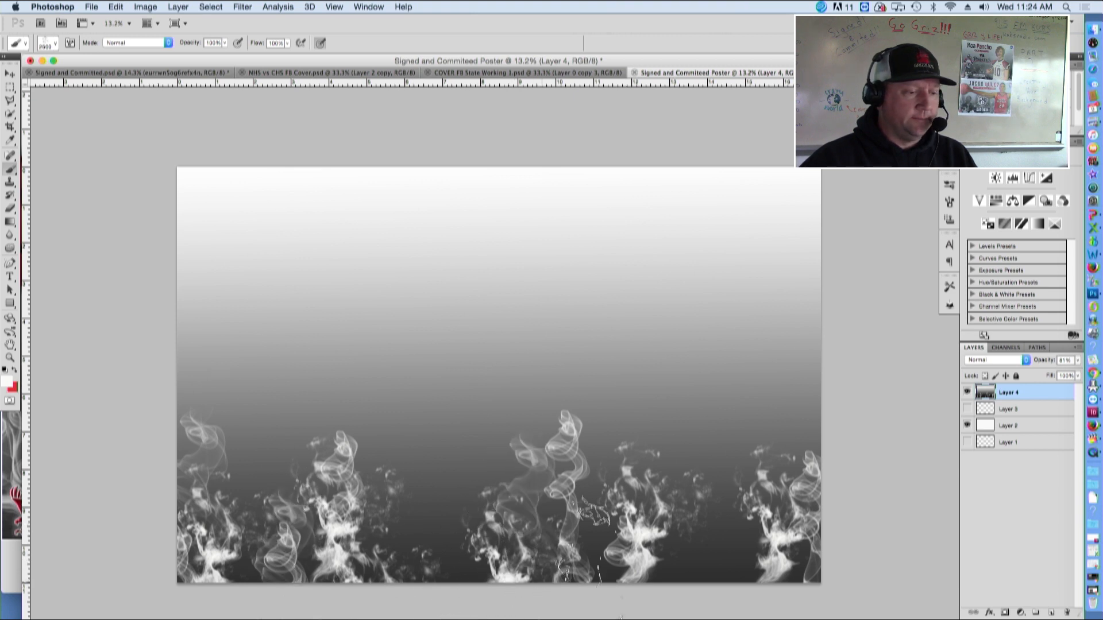
pyautogui.click(436, 537)
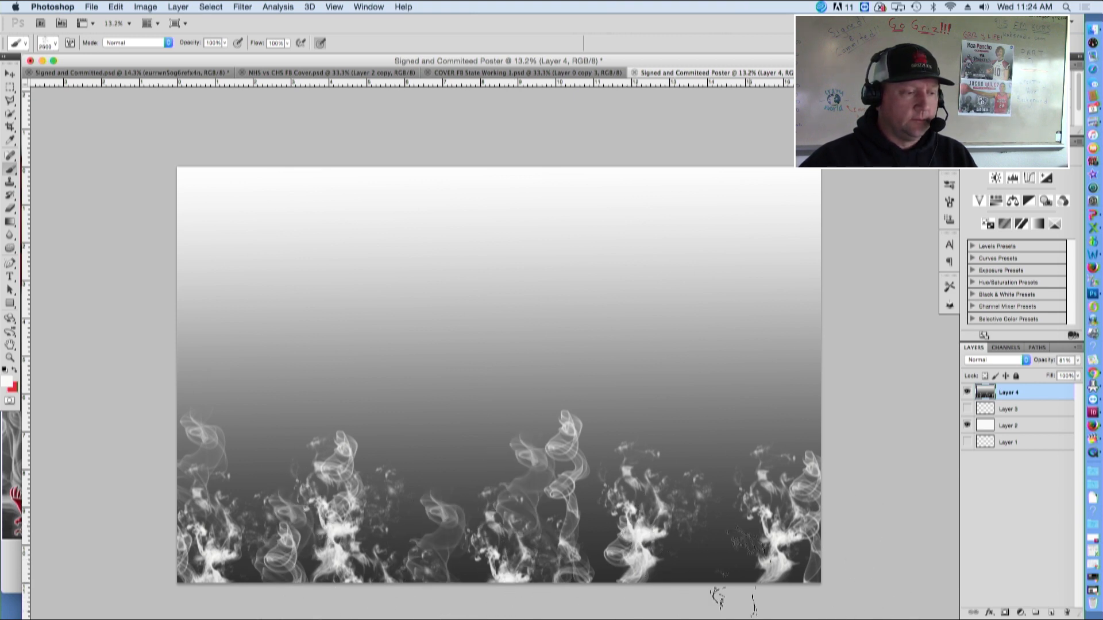
pyautogui.click(712, 477)
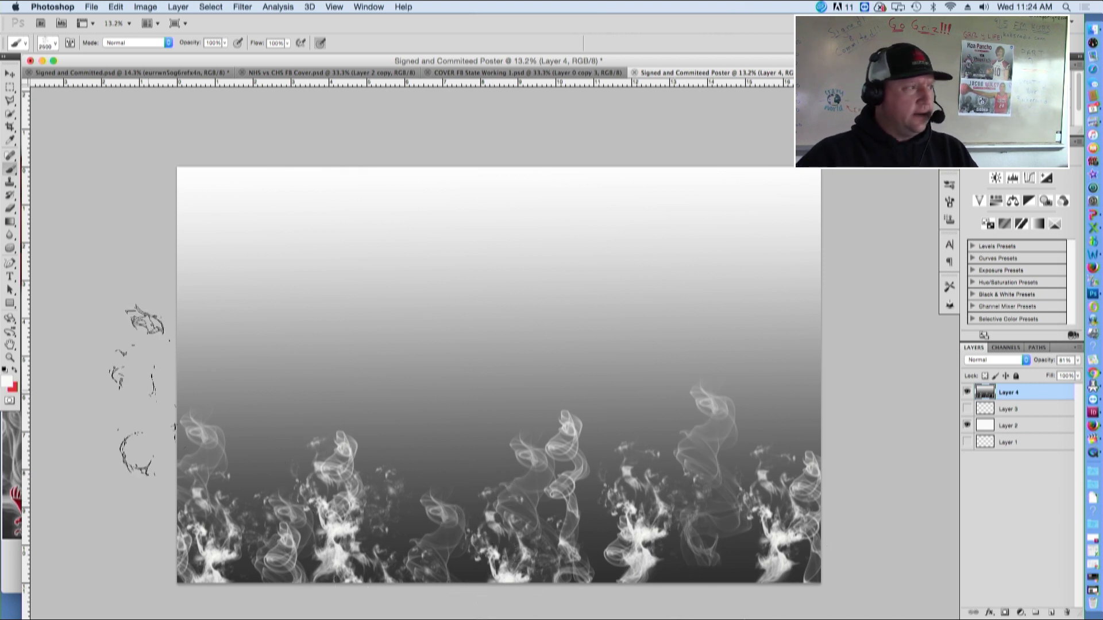
# Switch to another 2500 px smoke brush and stamp it once near the bottom left
pyautogui.click(55, 43)
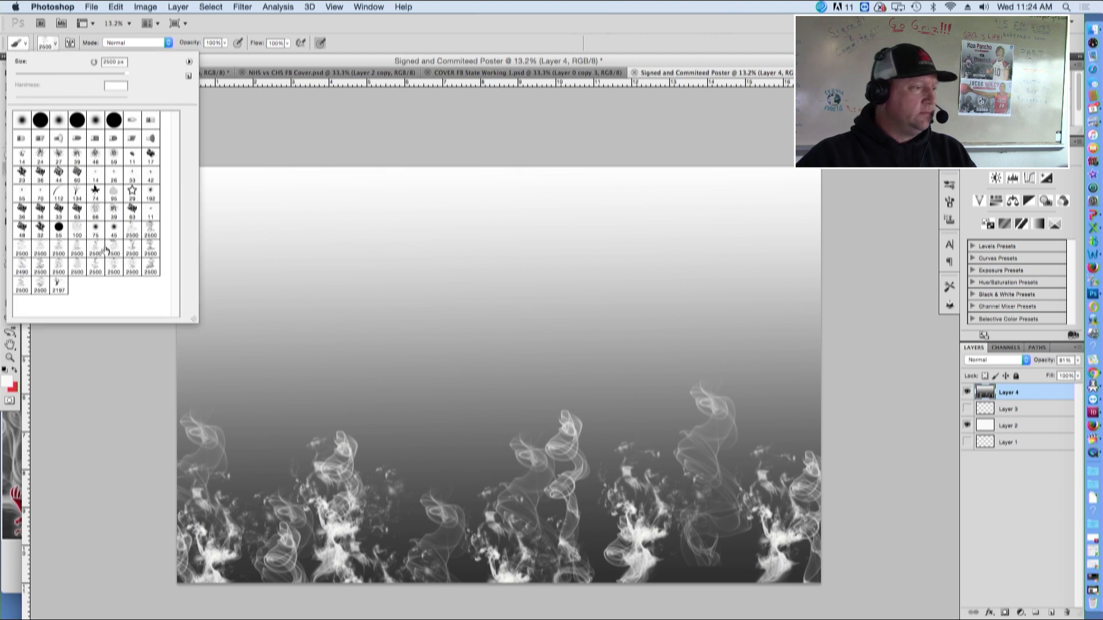
pyautogui.click(151, 248)
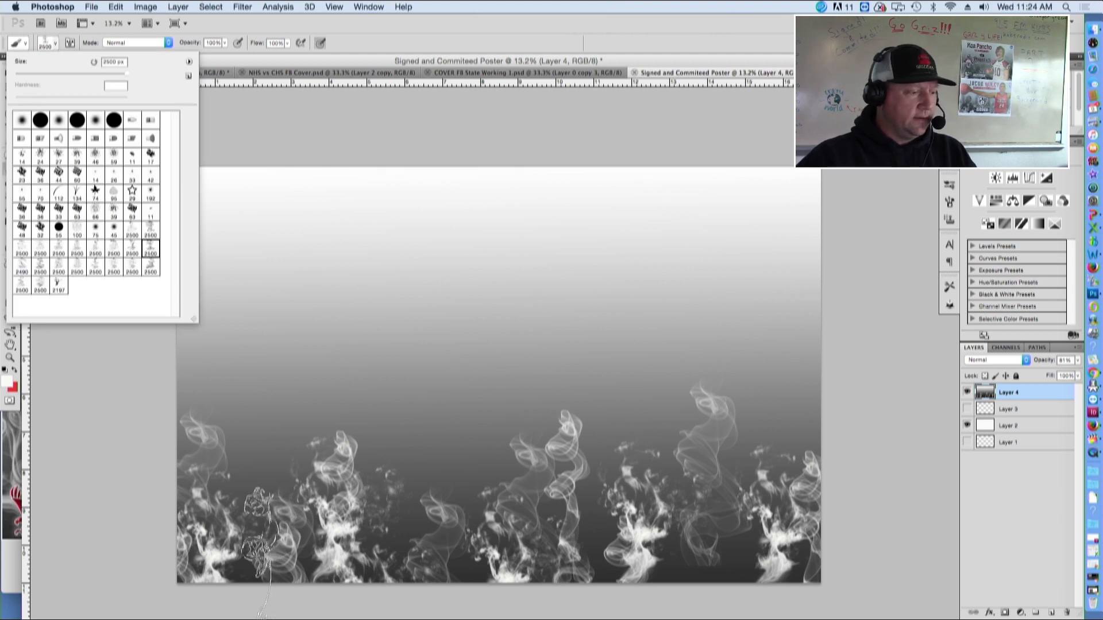
pyautogui.click(255, 584)
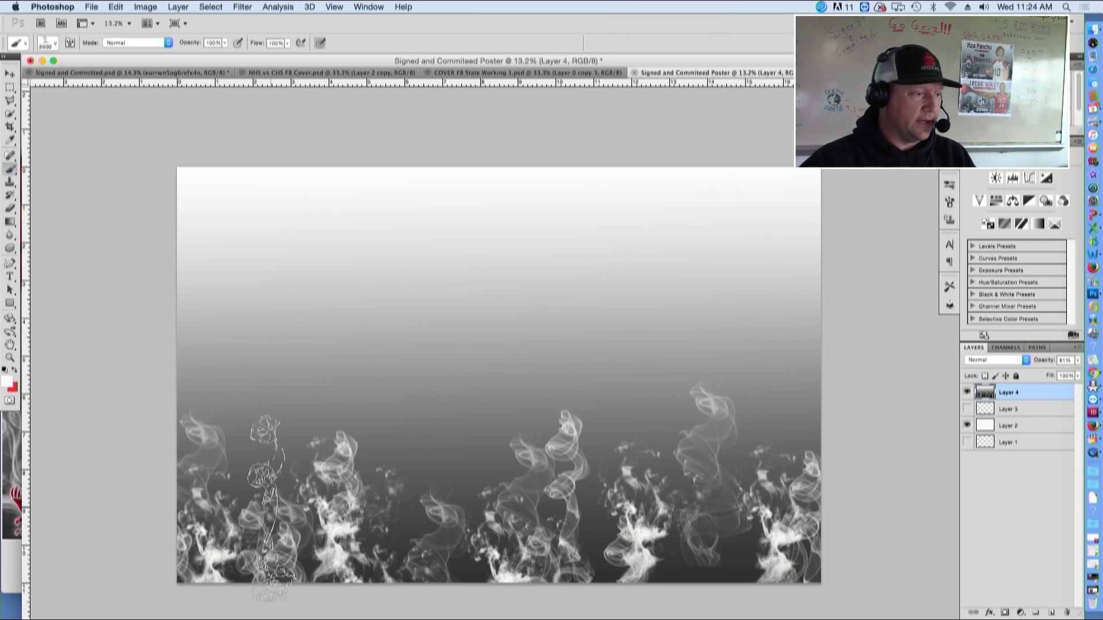
pyautogui.click(42, 61)
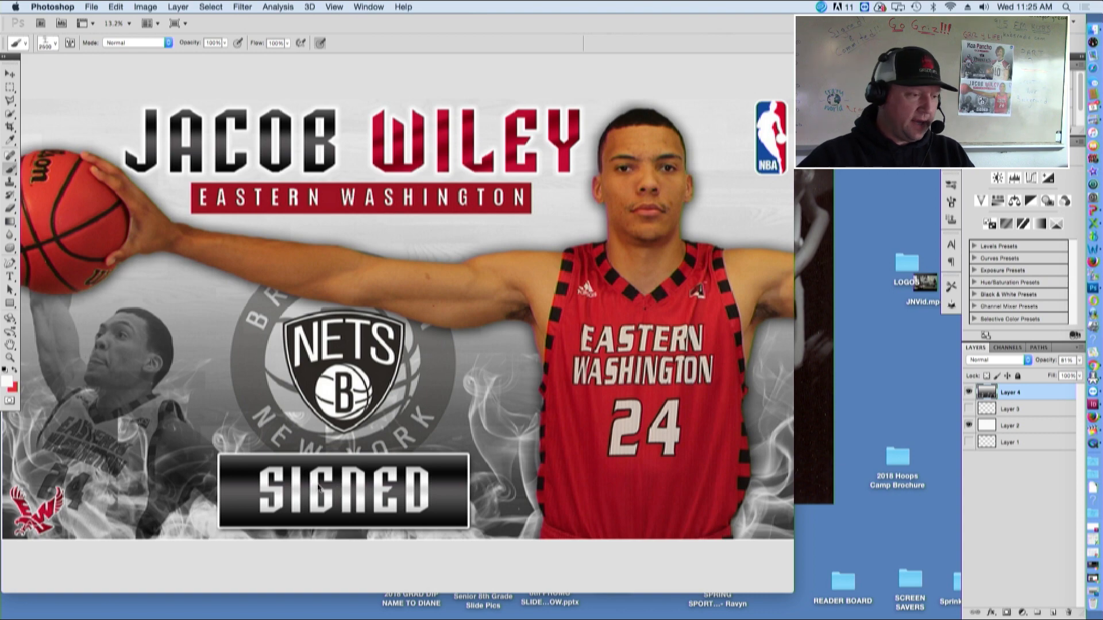
pyautogui.press('super+Tab')
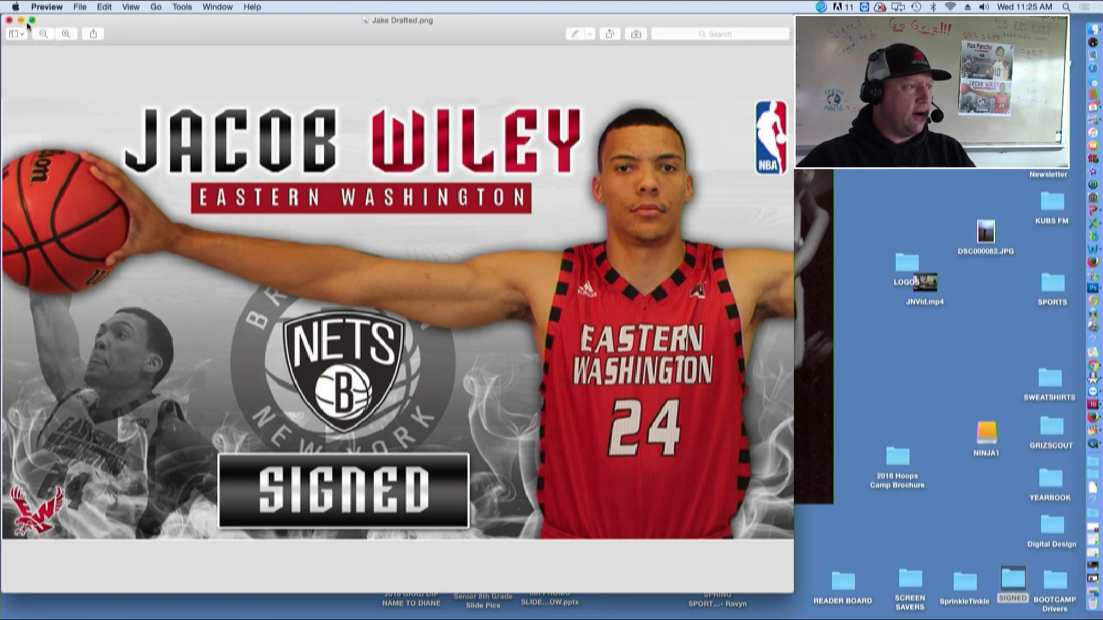
pyautogui.moveTo(790, 596); pyautogui.dragTo(463, 300)
pyautogui.moveTo(153, 16); pyautogui.dragTo(672, 325)
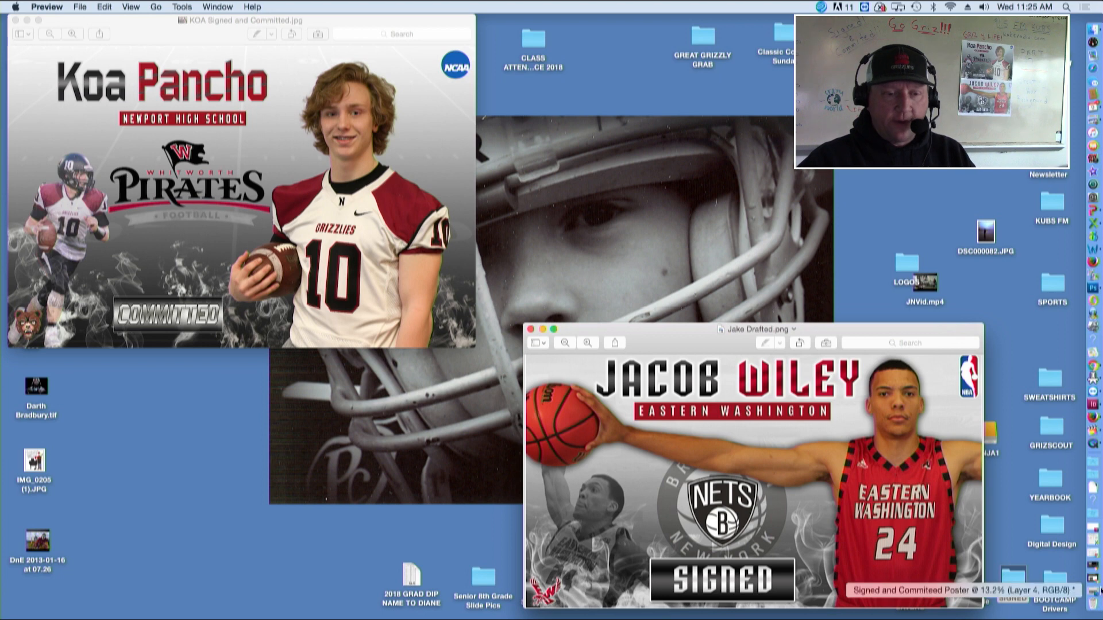
pyautogui.click(1095, 592)
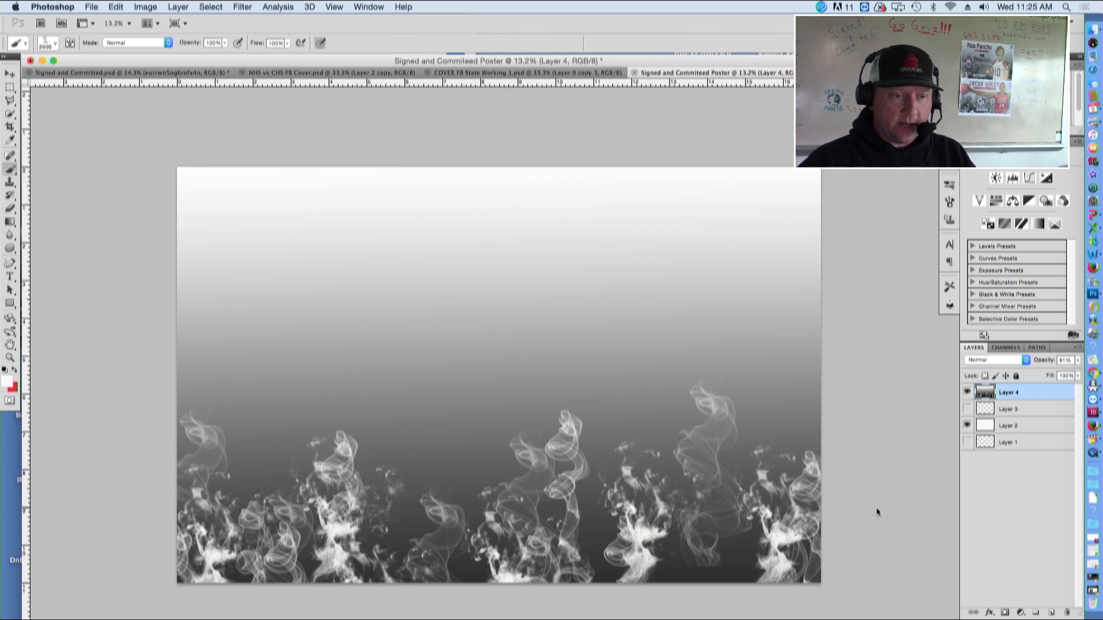
pyautogui.click(10, 74)
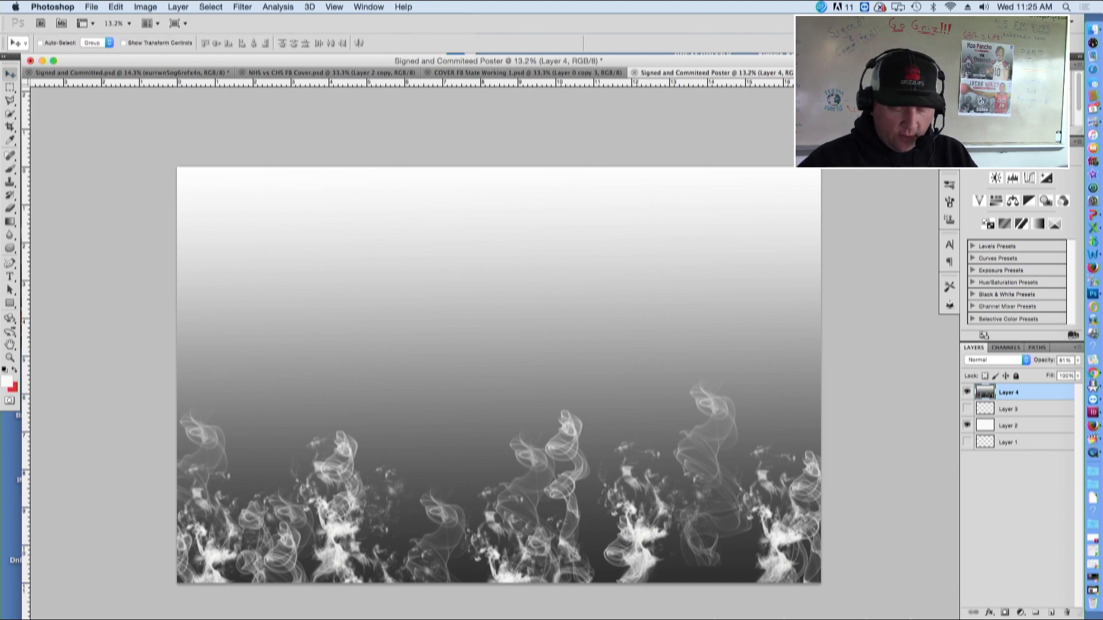
pyautogui.click(967, 393)
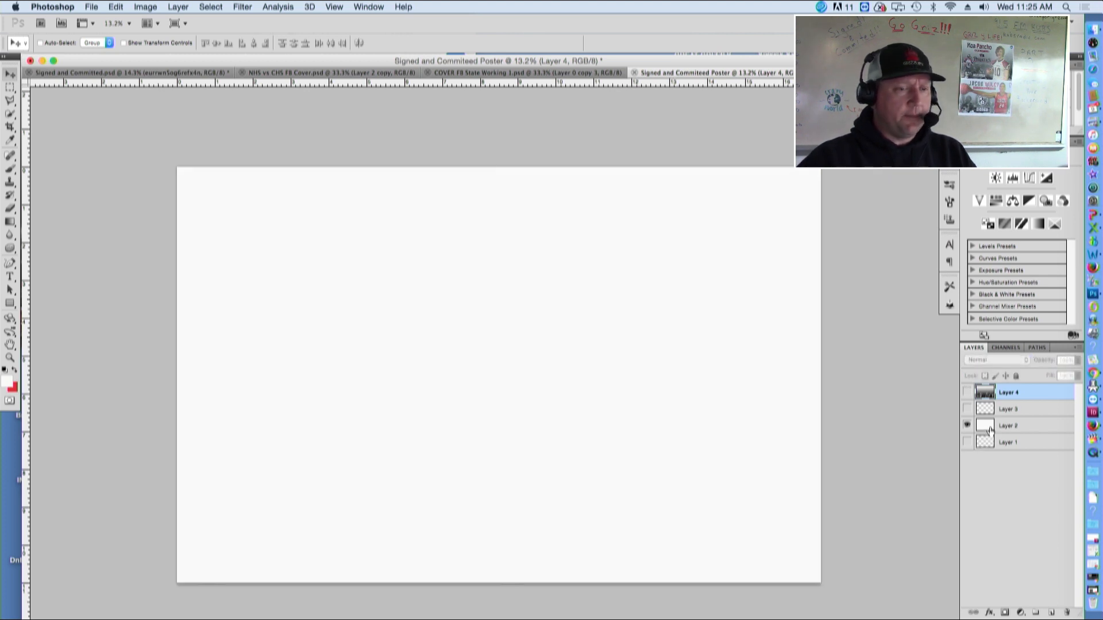
pyautogui.click(967, 393)
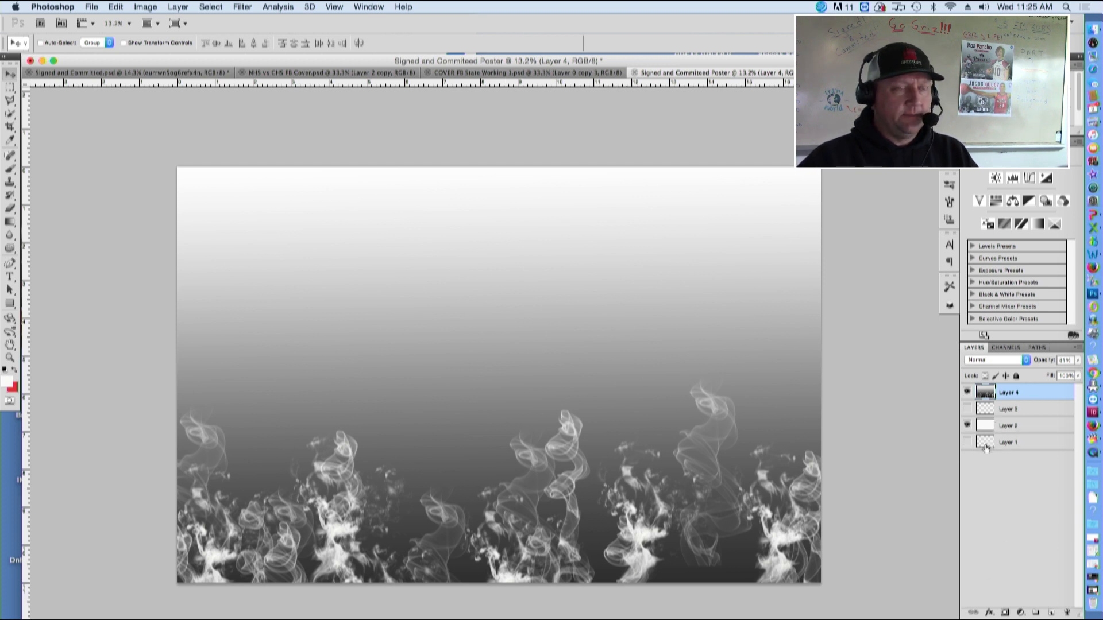
pyautogui.click(121, 71)
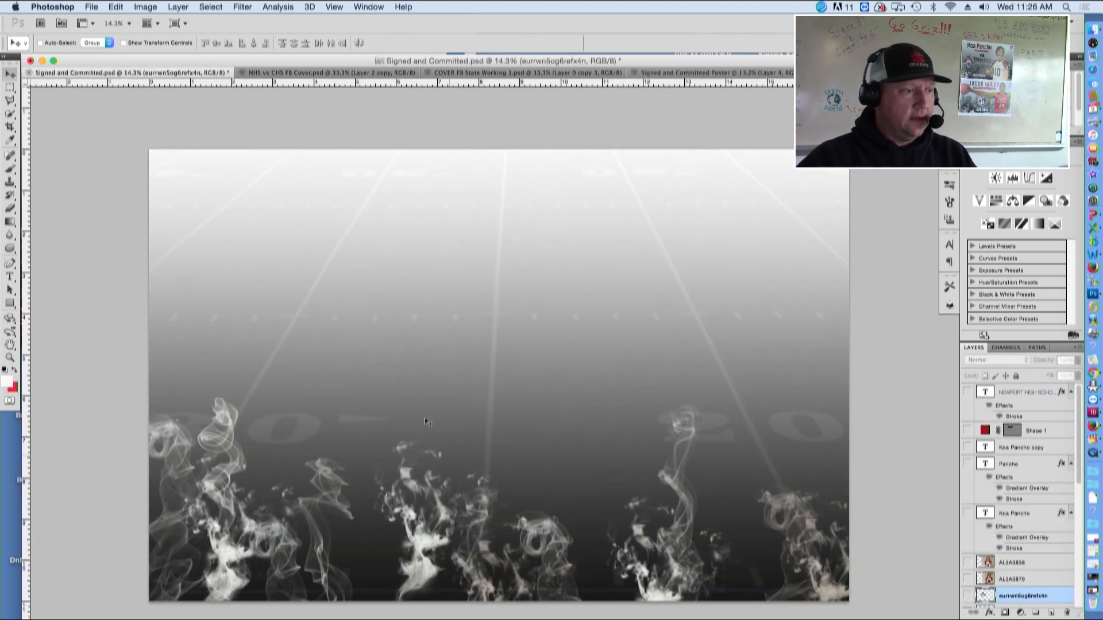
pyautogui.click(686, 73)
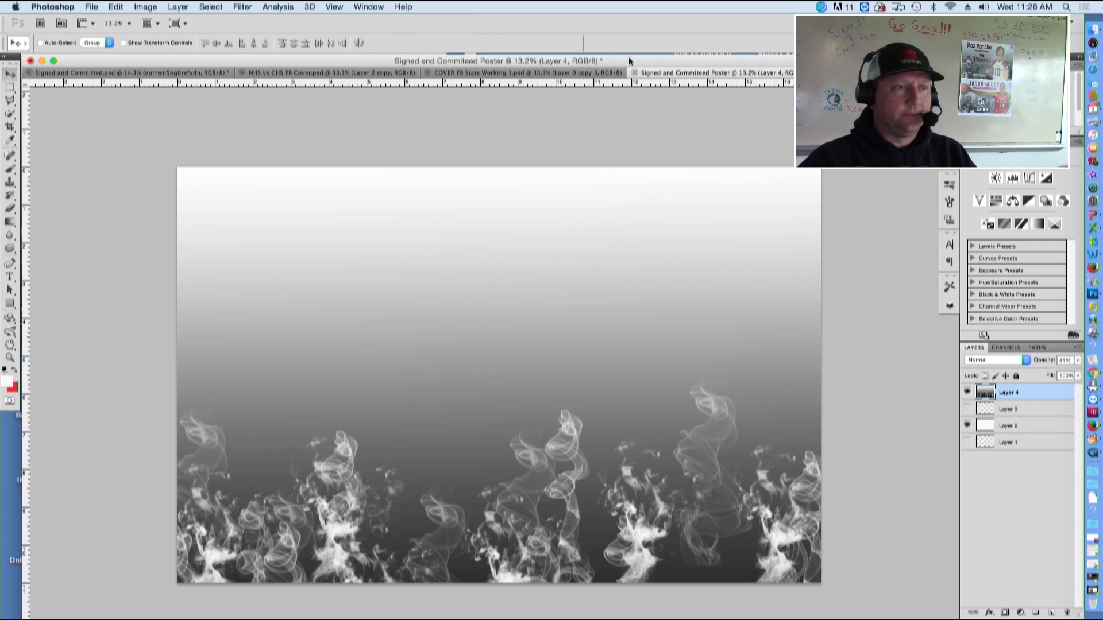
# Drag the football-field-background image from the SIGNED folder onto the poster as a new layer
pyautogui.moveTo(346, 55); pyautogui.dragTo(182, 54)
pyautogui.click(827, 368)
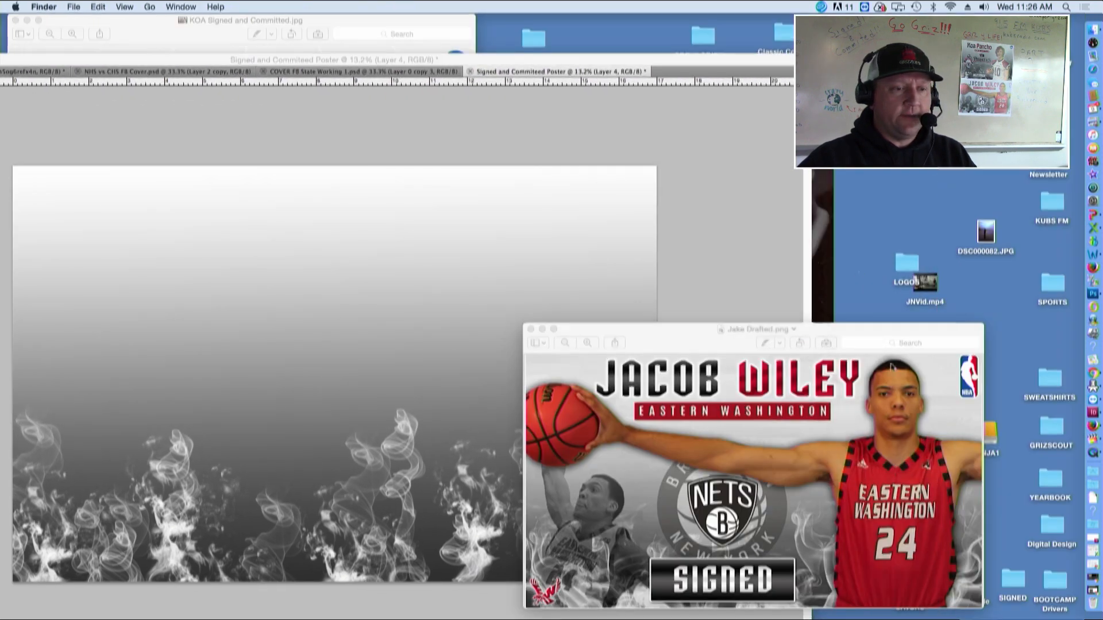
pyautogui.click(542, 328)
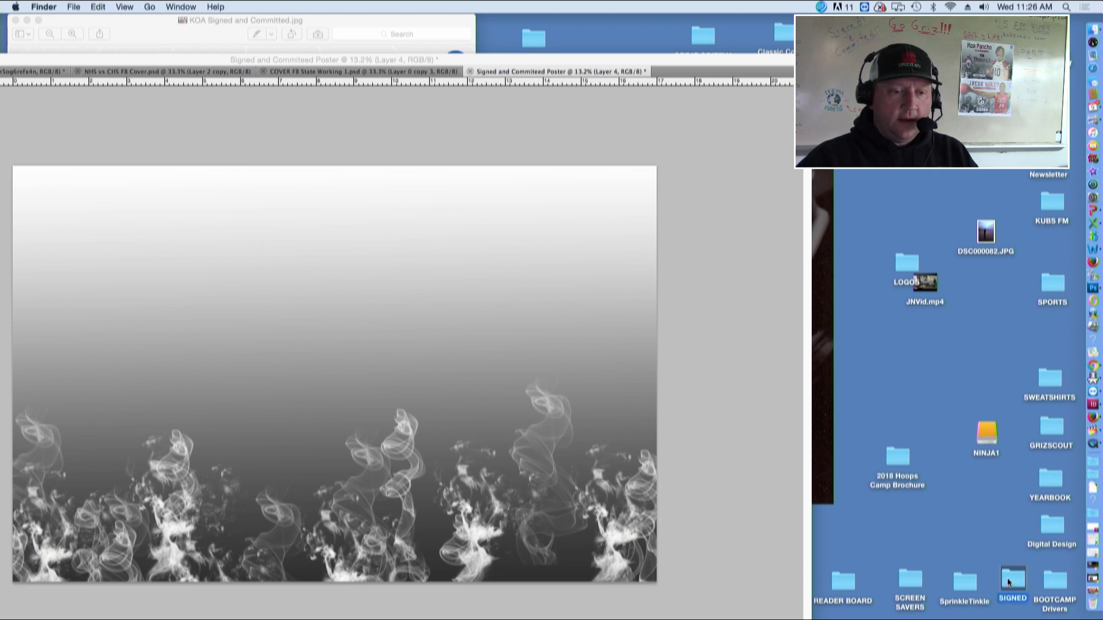
pyautogui.doubleClick(1008, 578)
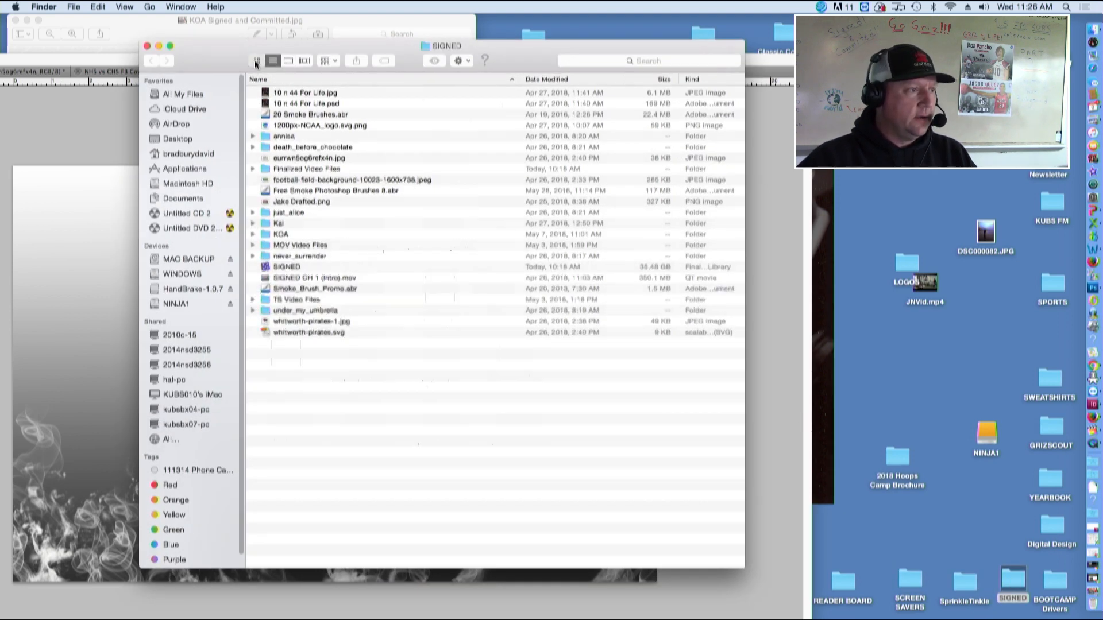
pyautogui.click(257, 61)
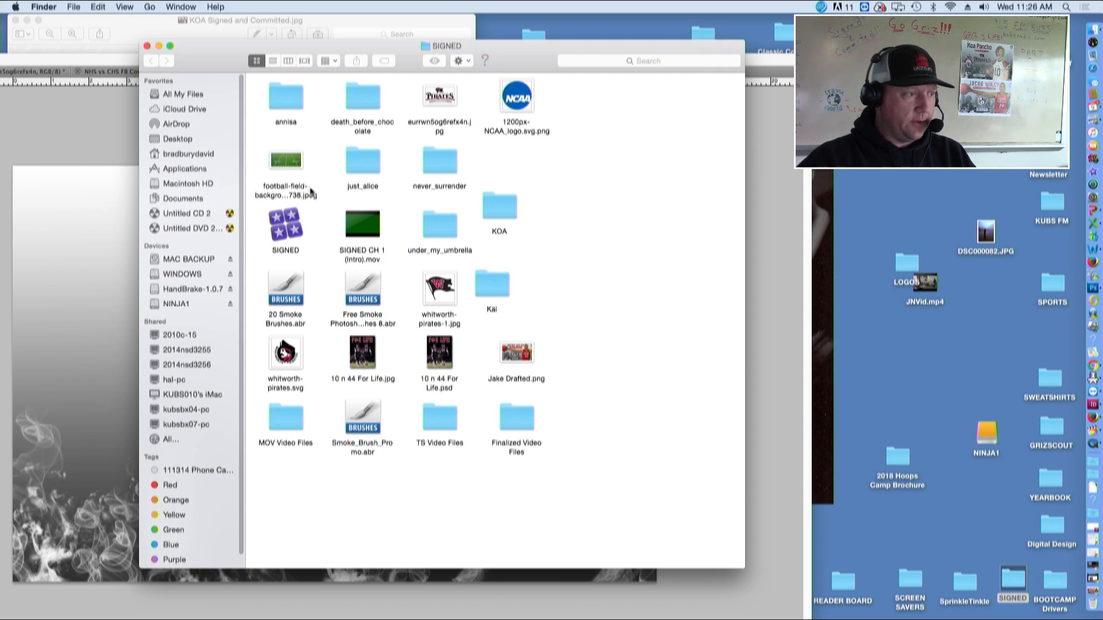
pyautogui.moveTo(254, 42); pyautogui.dragTo(698, 209)
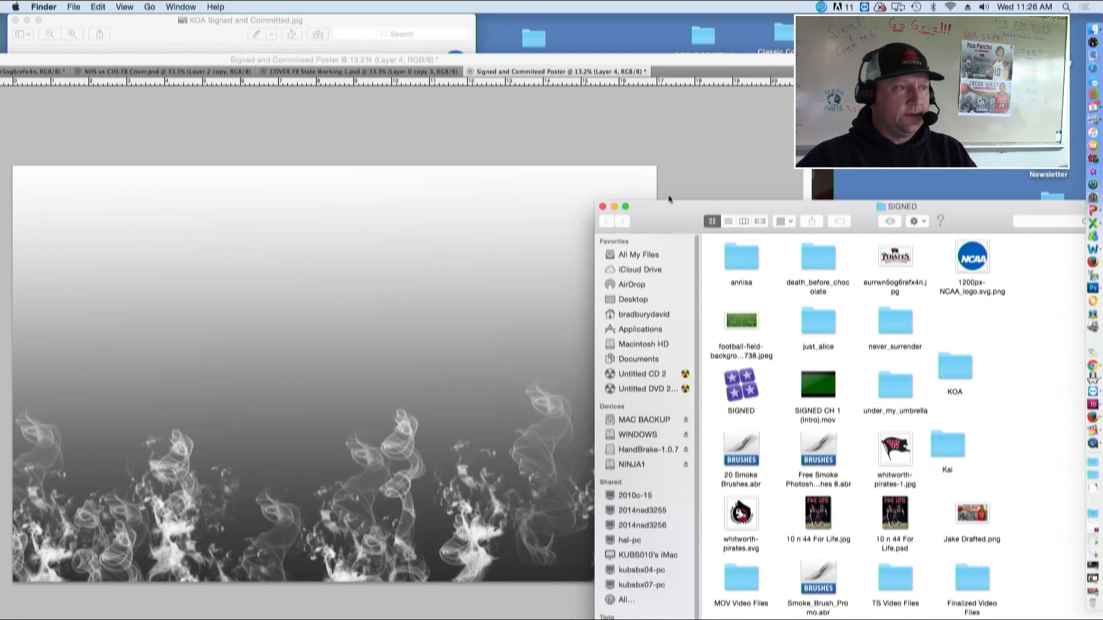
pyautogui.click(217, 59)
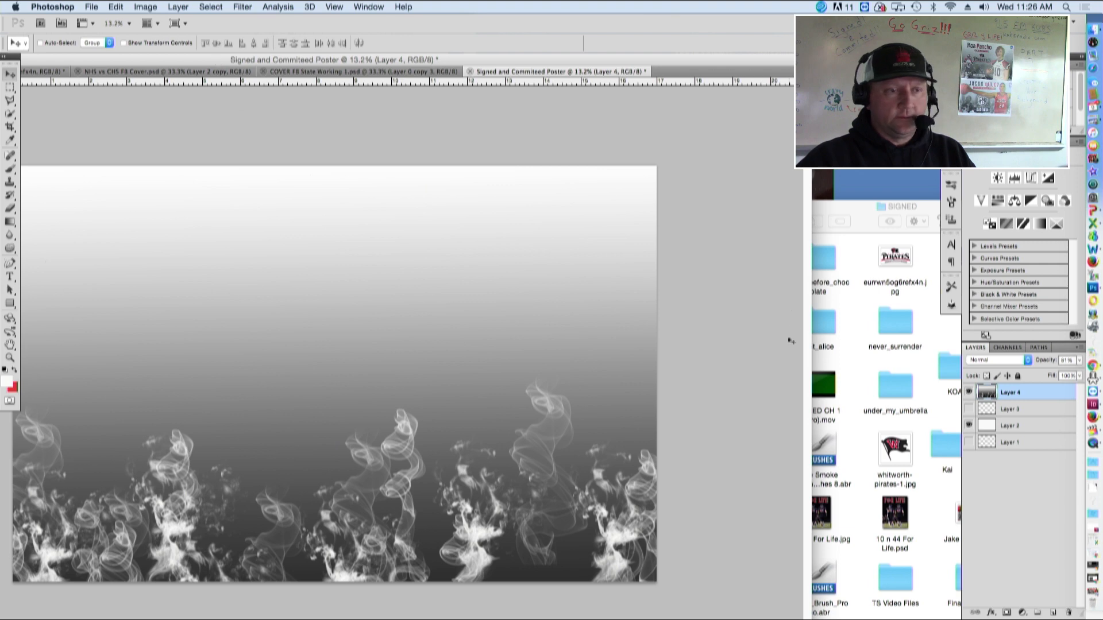
pyautogui.moveTo(865, 208); pyautogui.dragTo(997, 208)
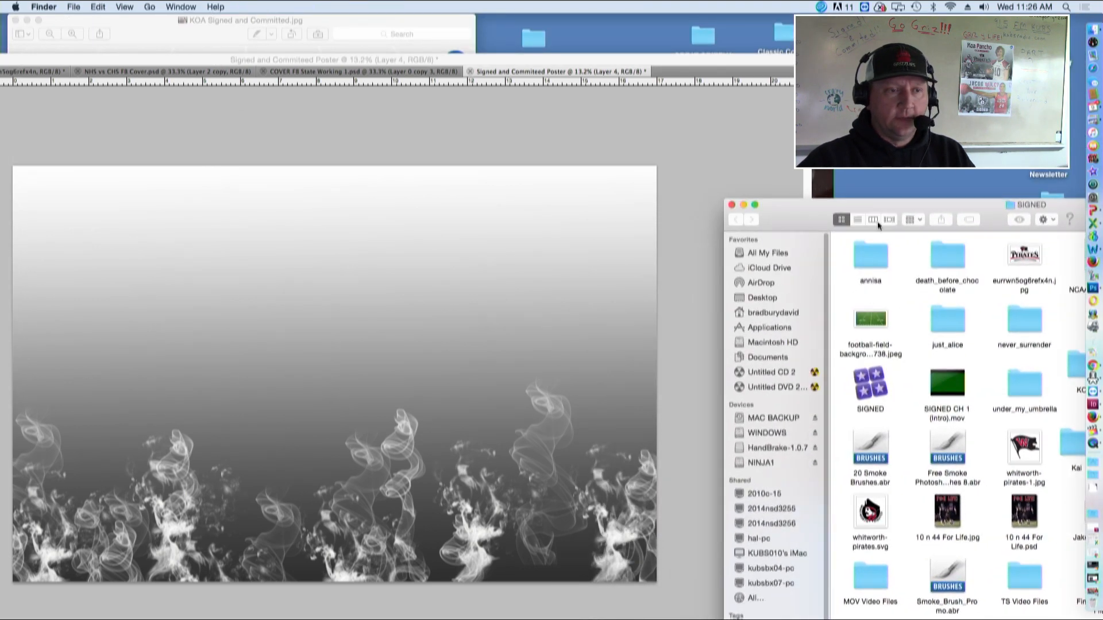
pyautogui.click(569, 84)
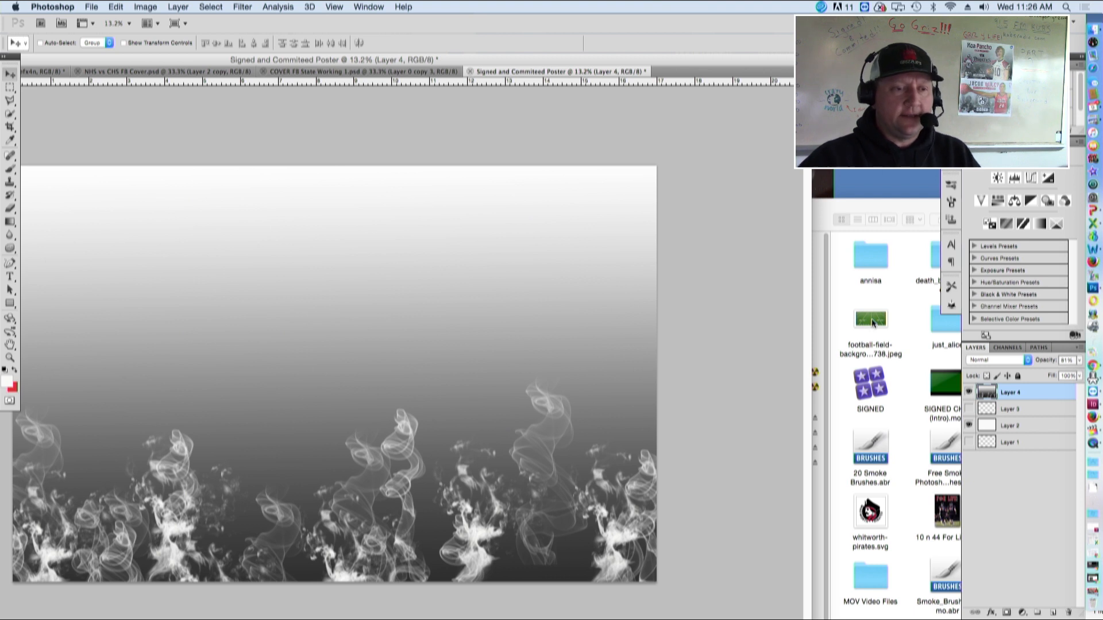
pyautogui.moveTo(873, 323); pyautogui.dragTo(319, 297)
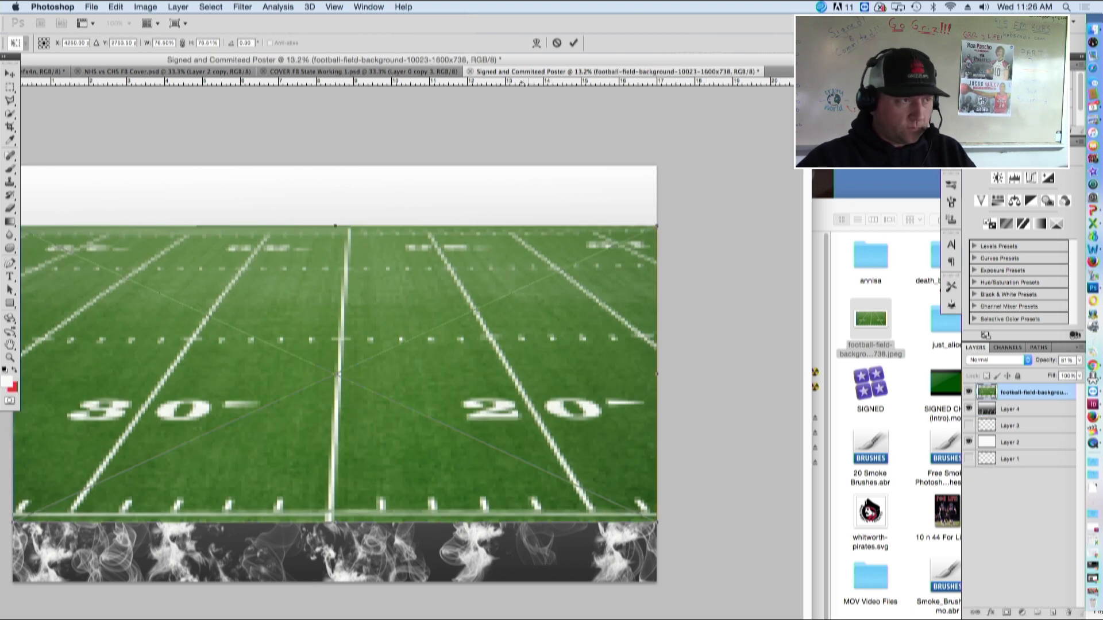
# Scale and reposition the football field image so it fills the whole poster canvas, then commit the transform
pyautogui.moveTo(519, 60); pyautogui.dragTo(668, 60)
pyautogui.moveTo(565, 340); pyautogui.dragTo(547, 286)
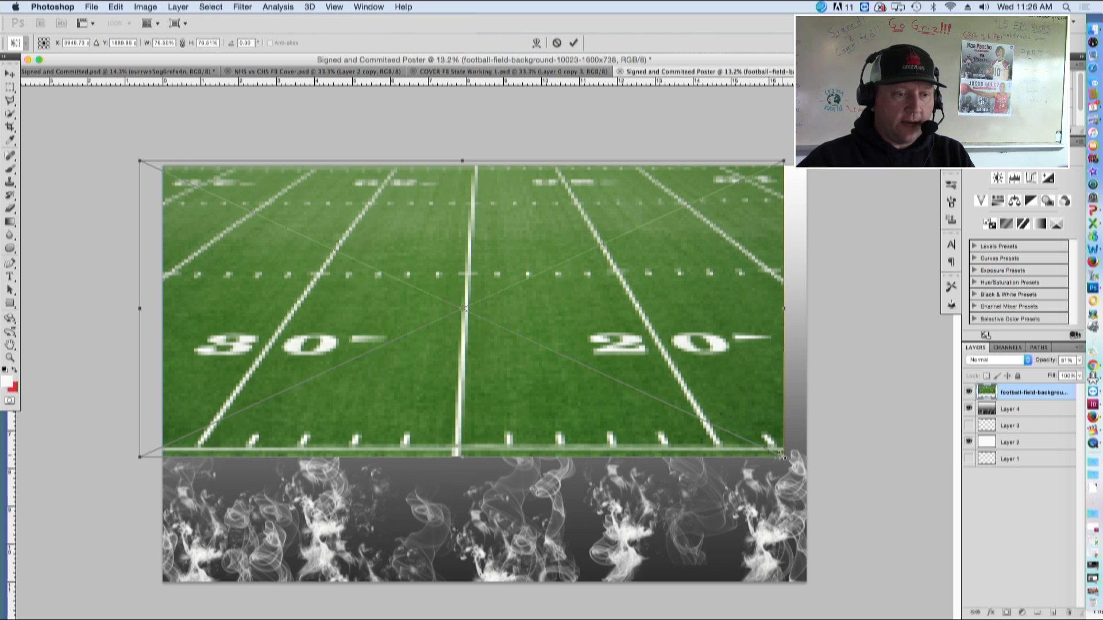
pyautogui.moveTo(781, 454); pyautogui.dragTo(953, 540)
pyautogui.moveTo(693, 435); pyautogui.dragTo(599, 440)
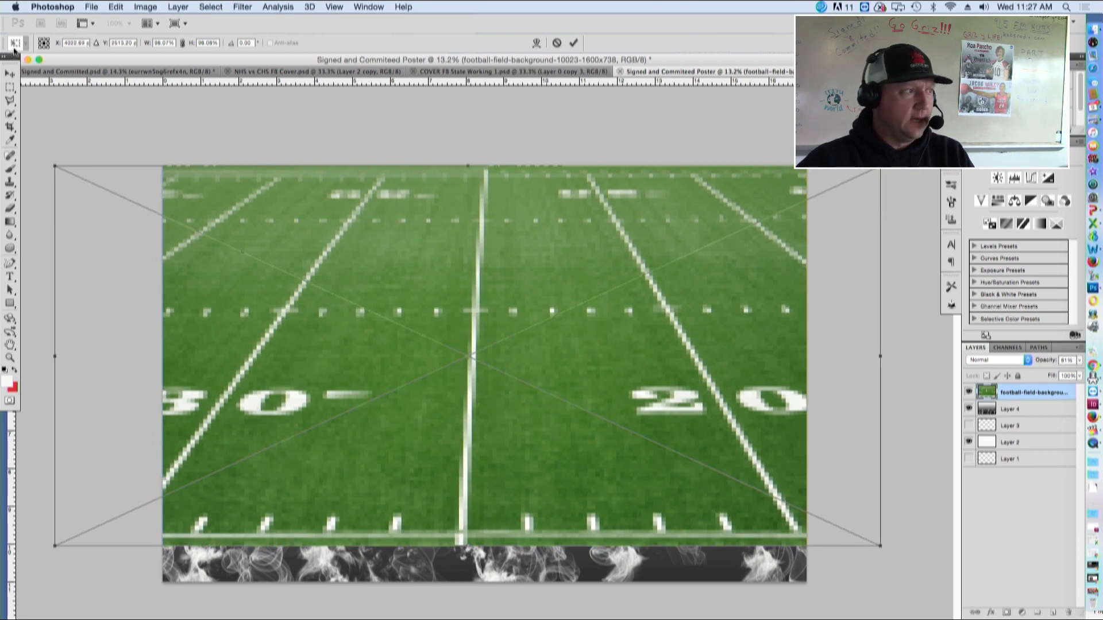
pyautogui.click(28, 60)
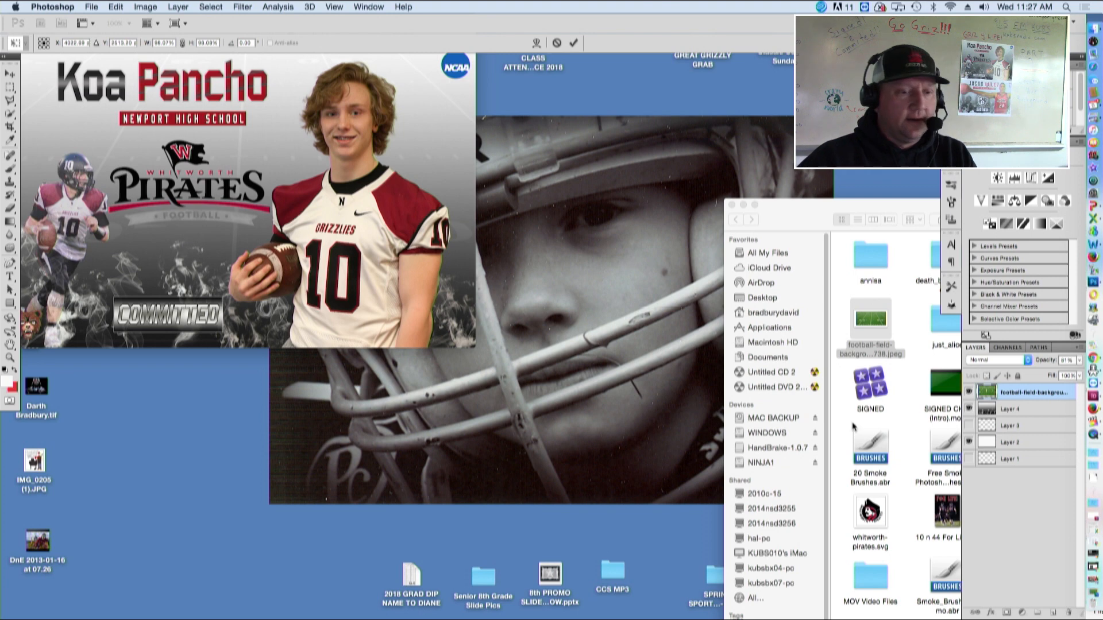
pyautogui.click(1093, 592)
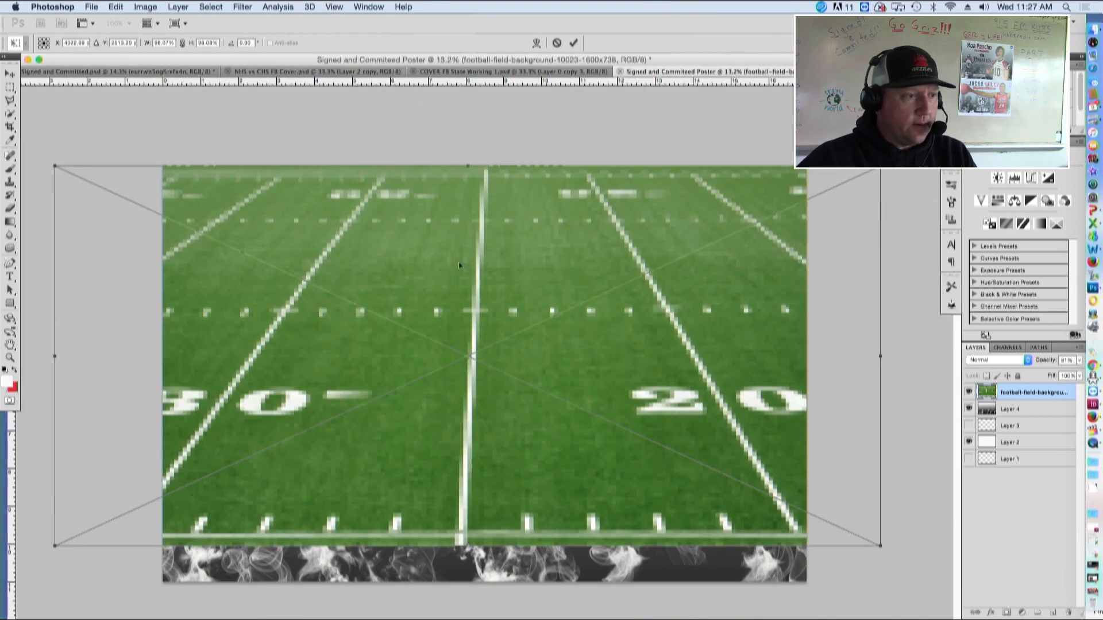
pyautogui.moveTo(468, 548); pyautogui.dragTo(469, 598)
pyautogui.moveTo(491, 425); pyautogui.dragTo(511, 406)
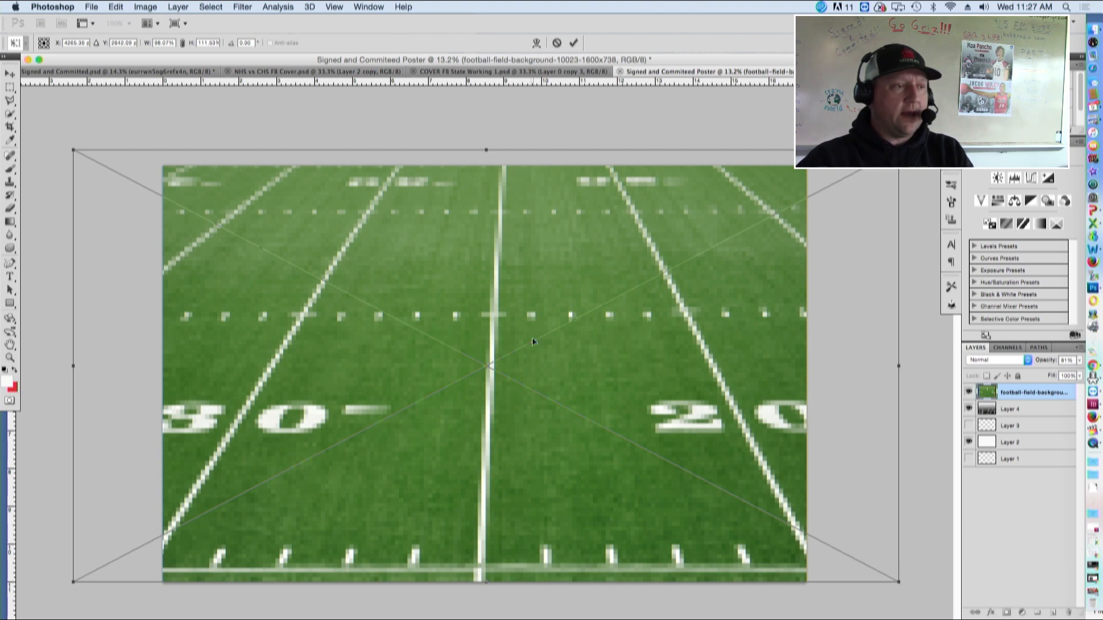
pyautogui.click(573, 43)
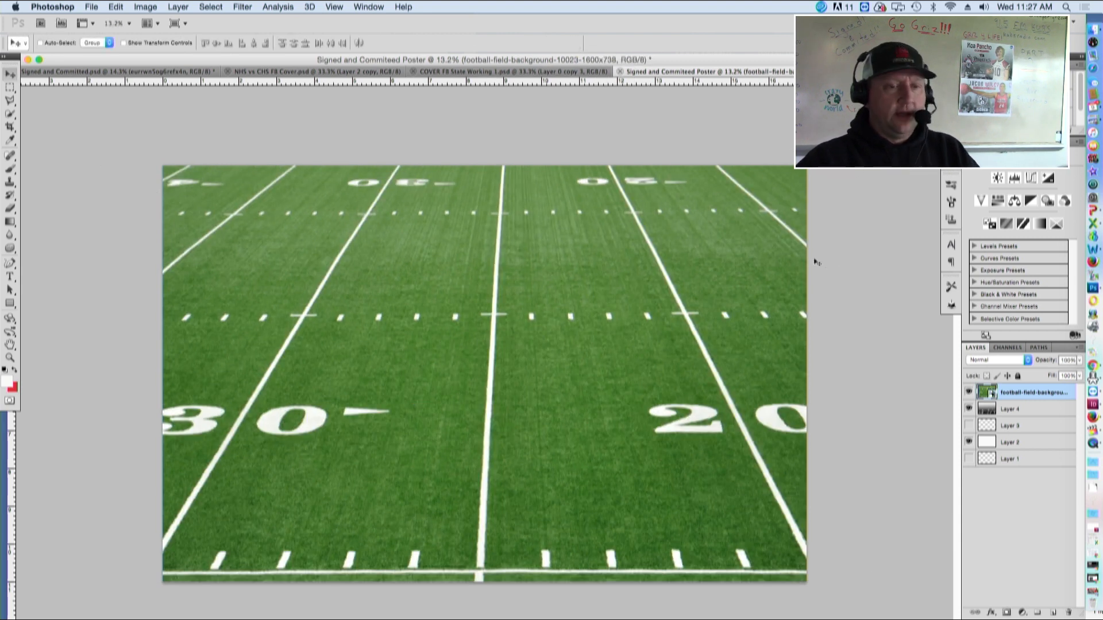
# Rasterize the football field image layer
pyautogui.rightClick(1028, 395)
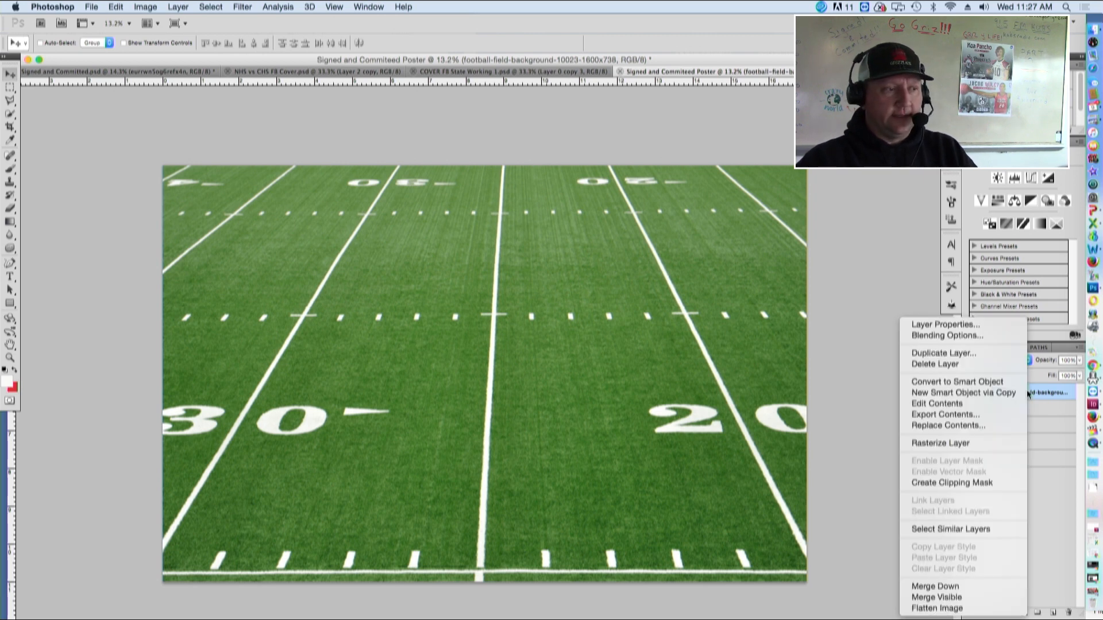
pyautogui.click(961, 445)
# Lower the football field layer's opacity to 41% and move it beneath Layer 4
pyautogui.click(1079, 360)
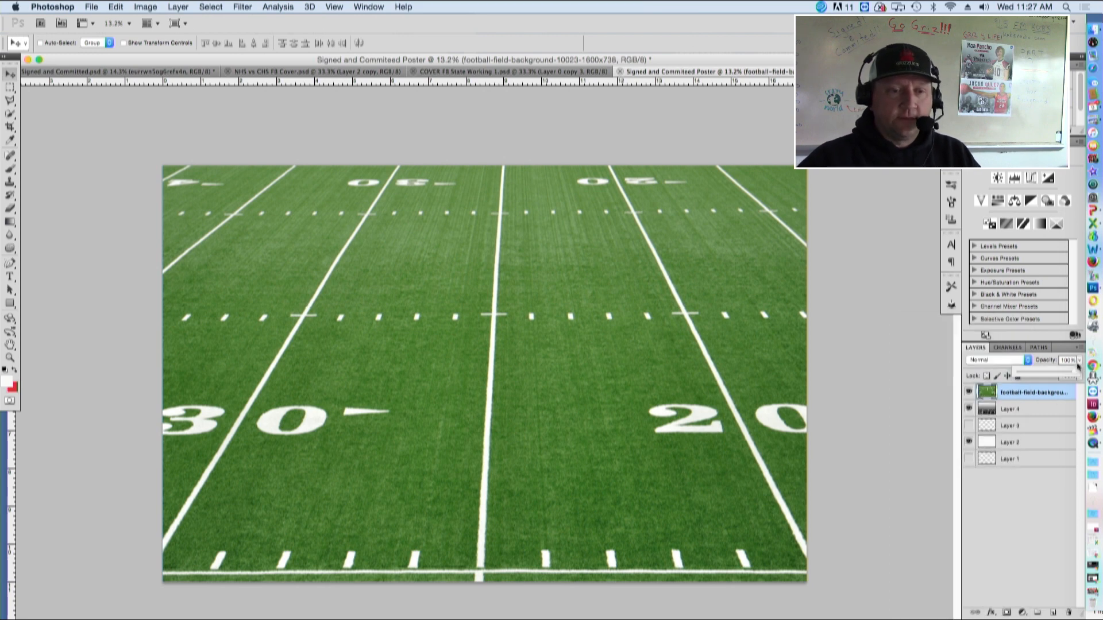
pyautogui.moveTo(1073, 371); pyautogui.dragTo(1047, 371)
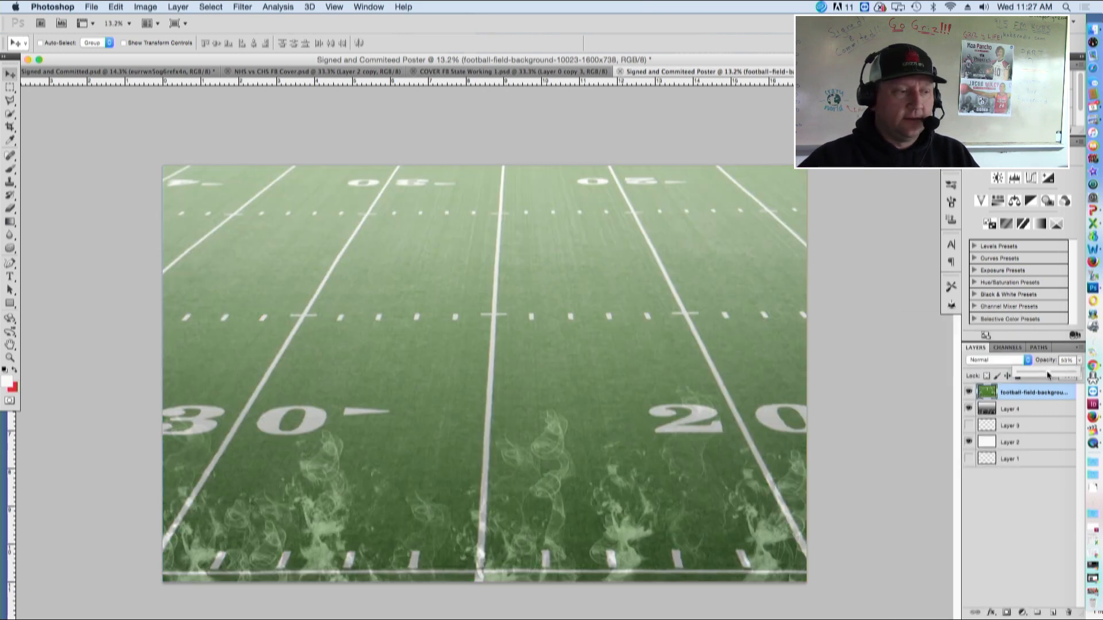
pyautogui.moveTo(1047, 372); pyautogui.dragTo(1024, 419)
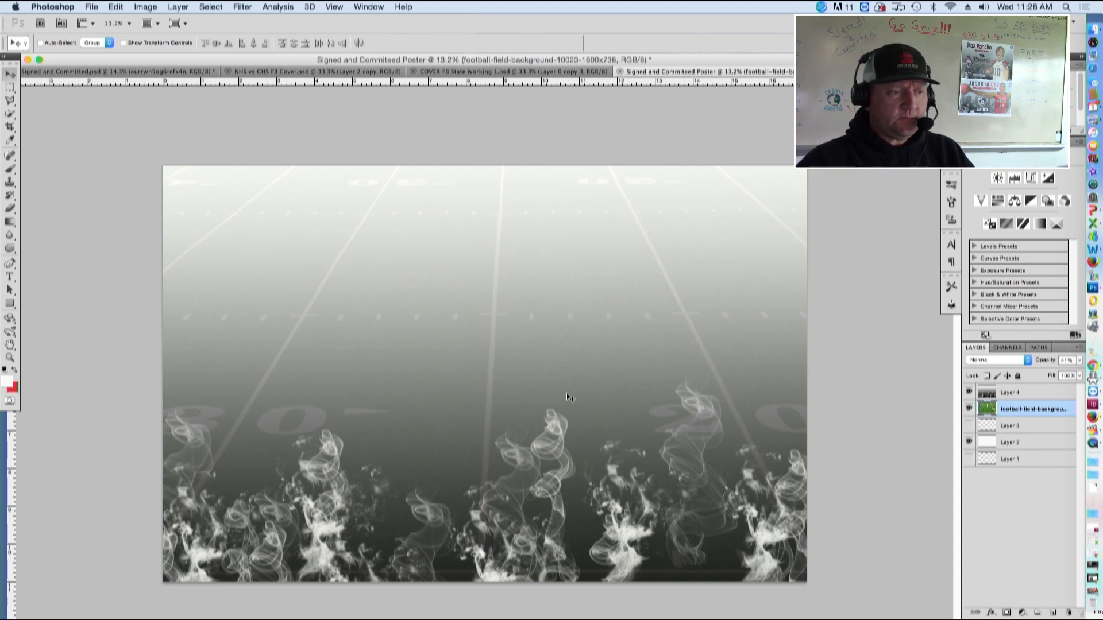
# Toggle the visibility of Layer 4, the football field layer and Layer 2 to check how they combine
pyautogui.click(969, 392)
pyautogui.click(968, 409)
pyautogui.click(969, 442)
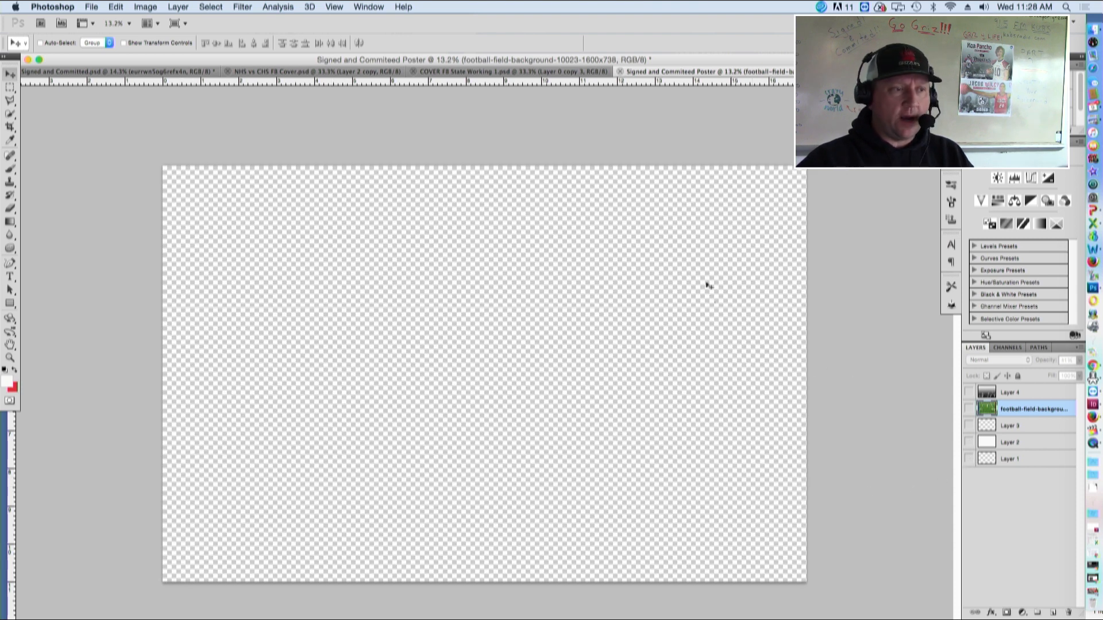
pyautogui.click(969, 443)
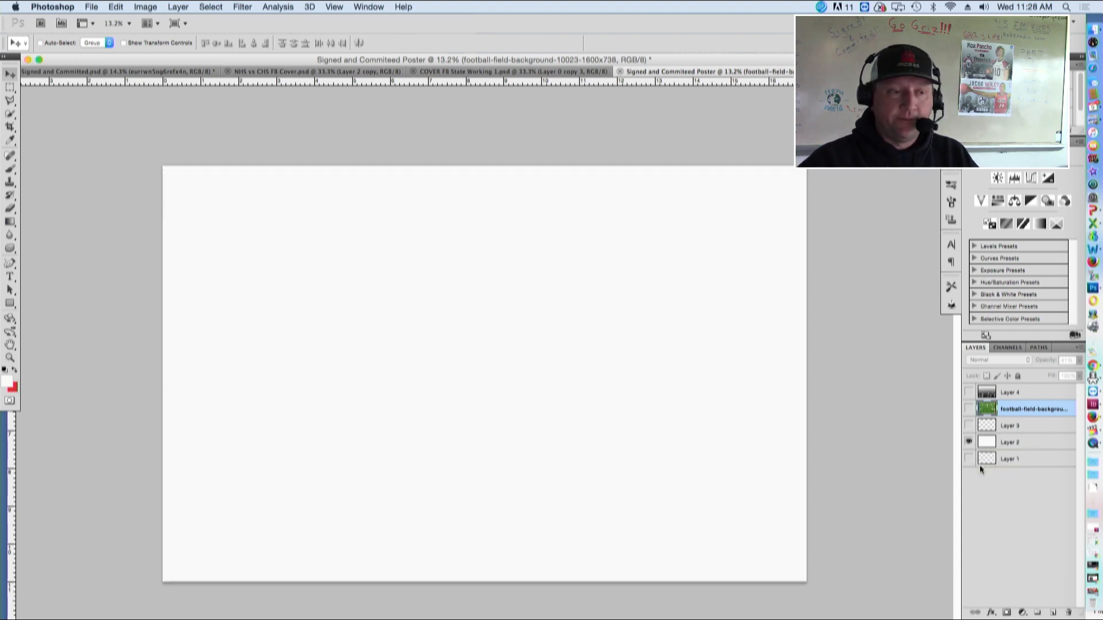
pyautogui.click(969, 393)
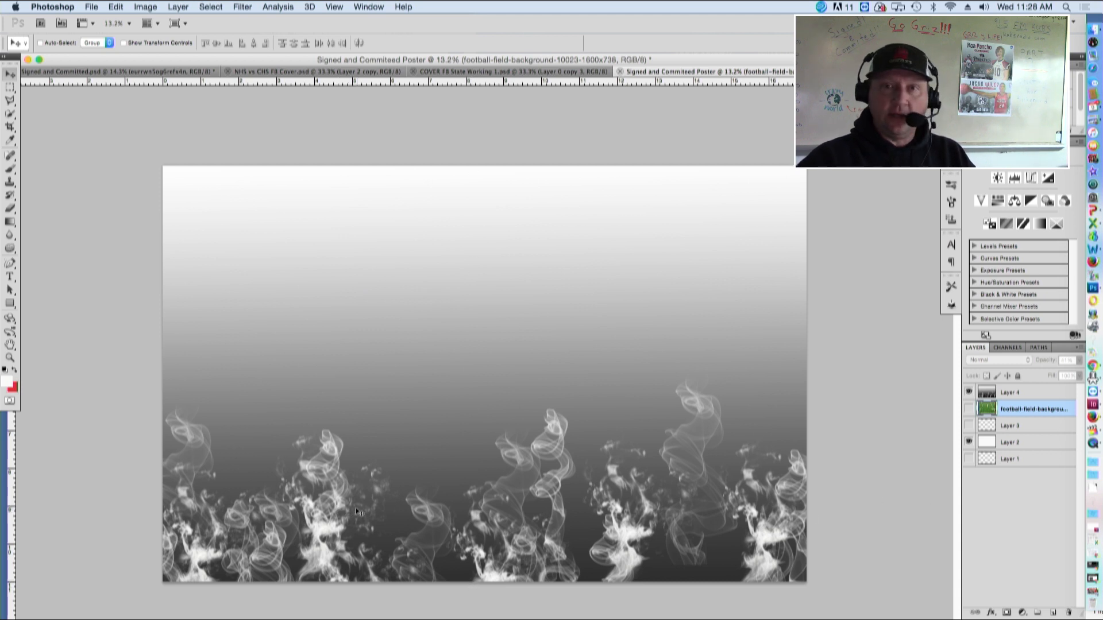
pyautogui.click(969, 409)
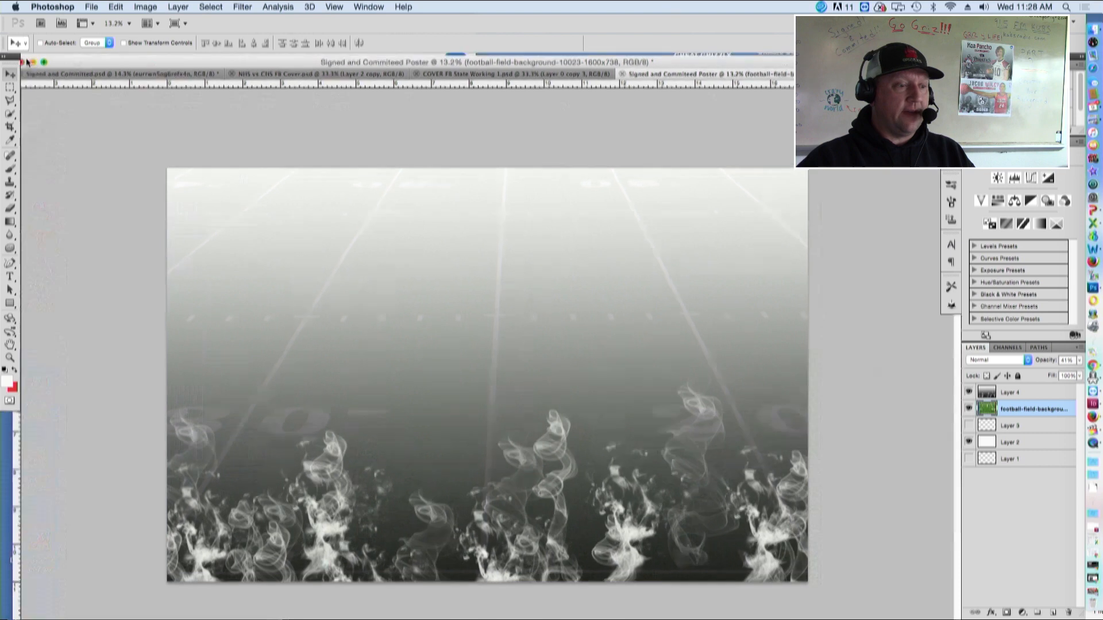
pyautogui.click(24, 61)
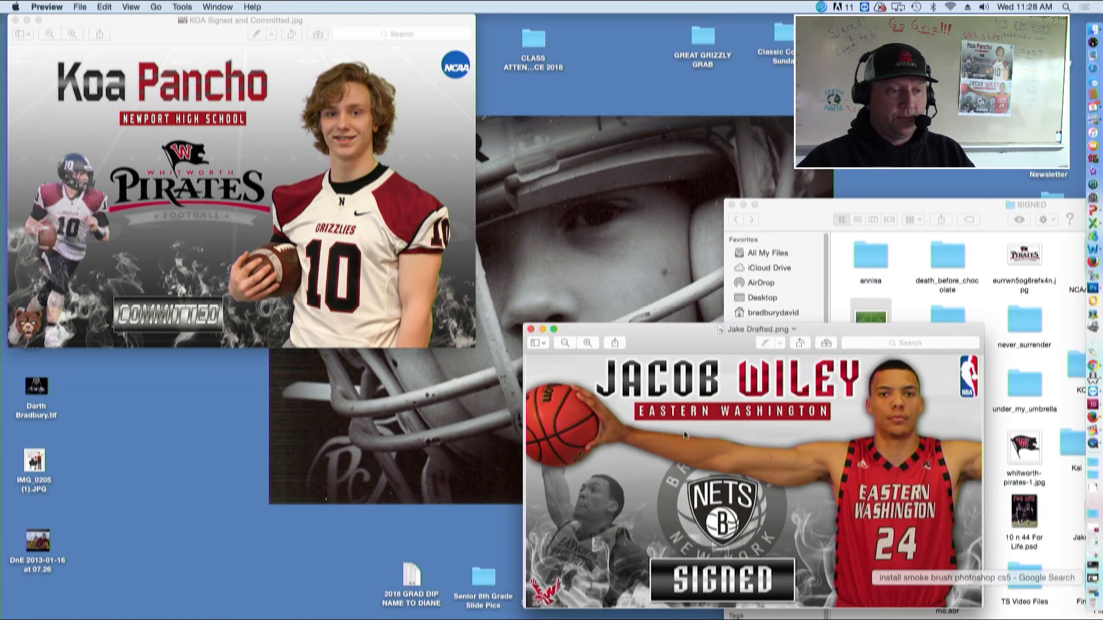
pyautogui.moveTo(696, 339); pyautogui.dragTo(255, 52)
pyautogui.moveTo(543, 322); pyautogui.dragTo(872, 575)
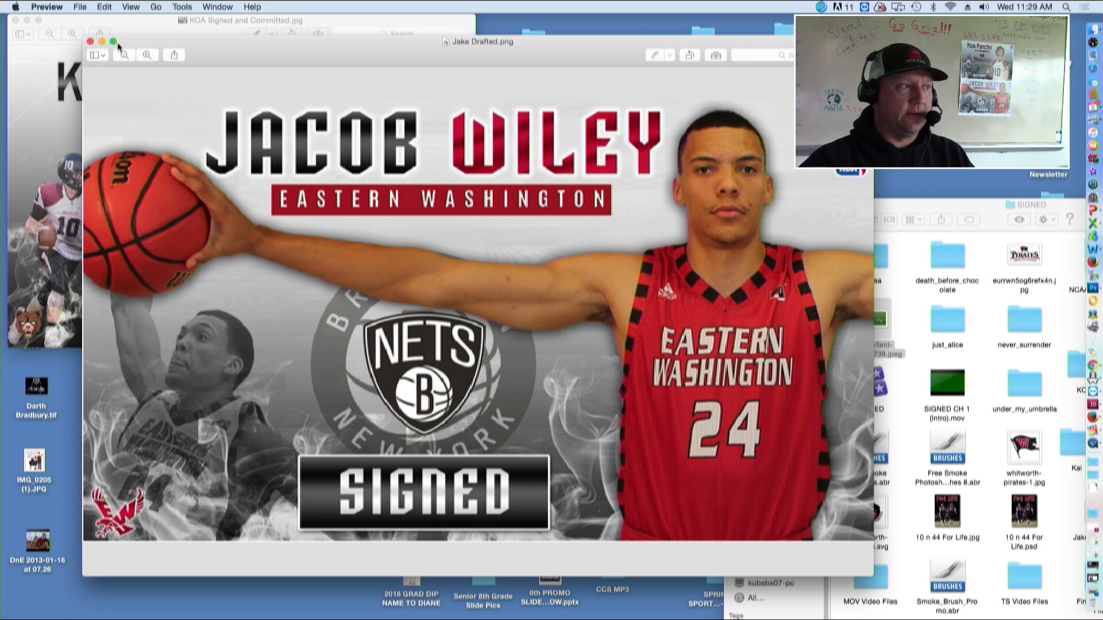
pyautogui.moveTo(872, 575); pyautogui.dragTo(646, 427)
pyautogui.moveTo(291, 51); pyautogui.dragTo(695, 230)
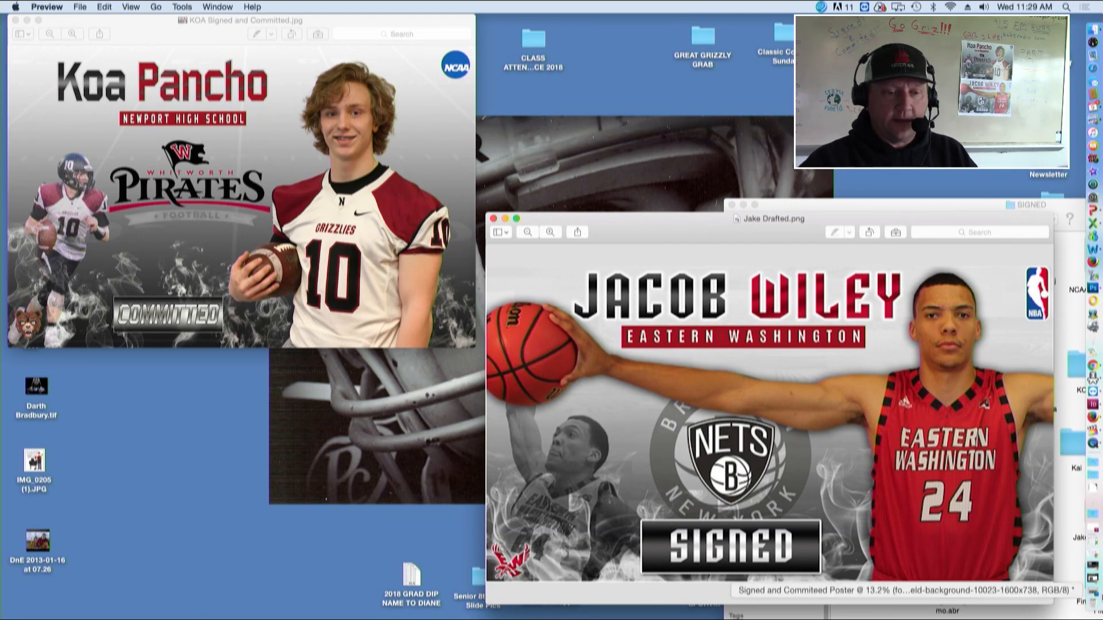
pyautogui.click(1094, 595)
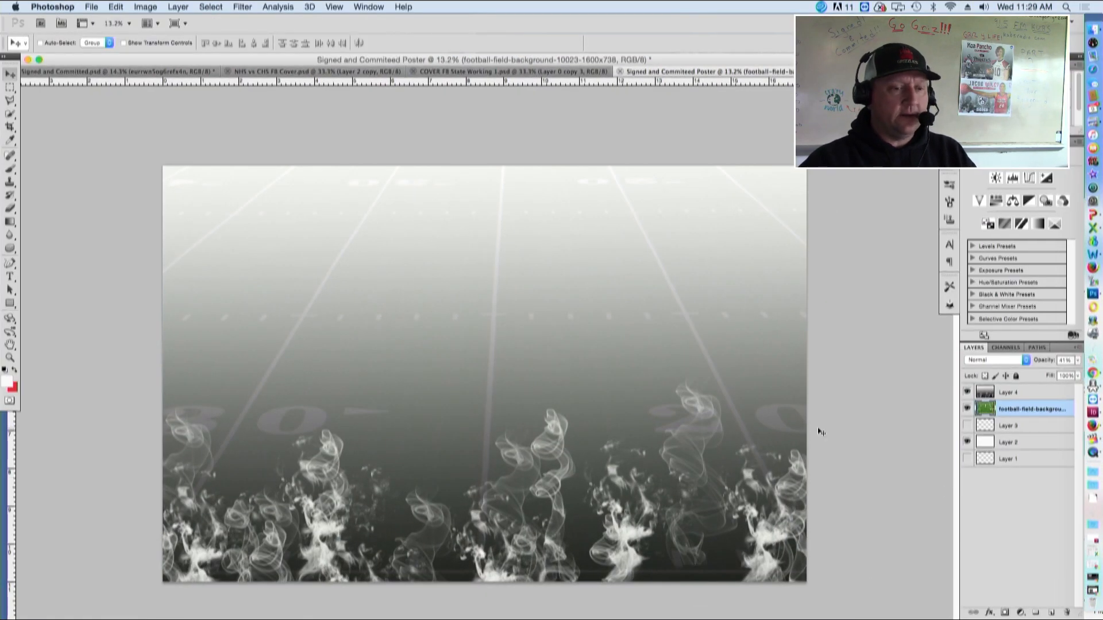